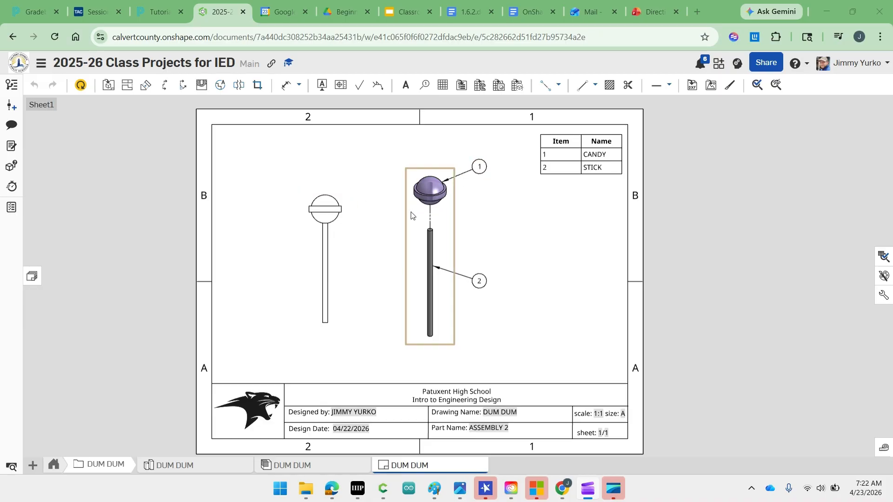
- Open the DUM DUM part studio and roll the feature history forward past the dum dum stick feature
left_click(545, 168)
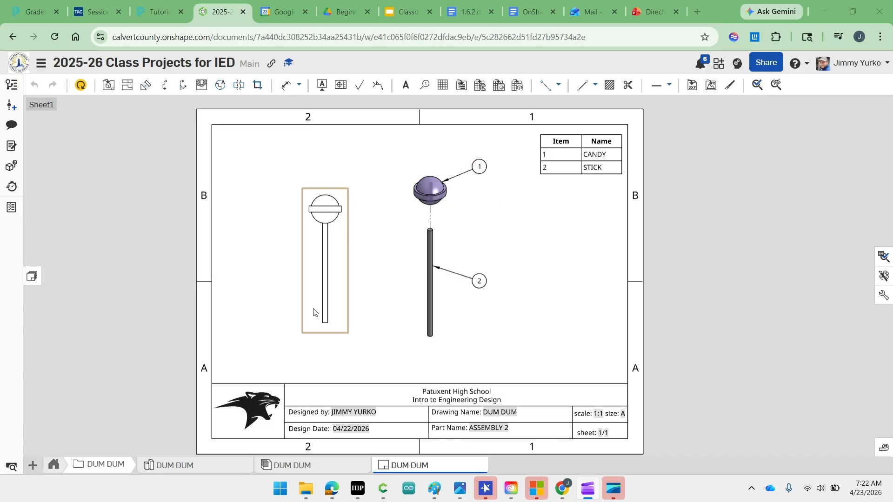
left_click(182, 464)
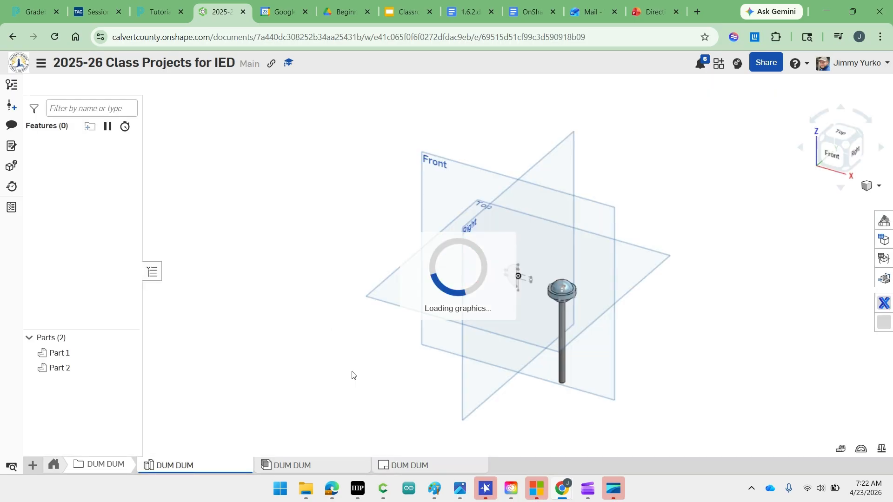
middle_click_drag(565, 323, 500, 292)
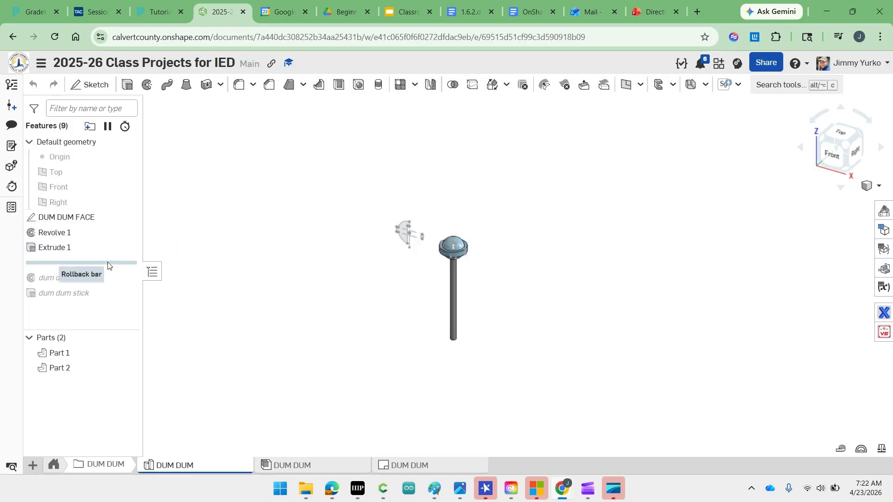
left_click_drag(109, 264, 112, 296)
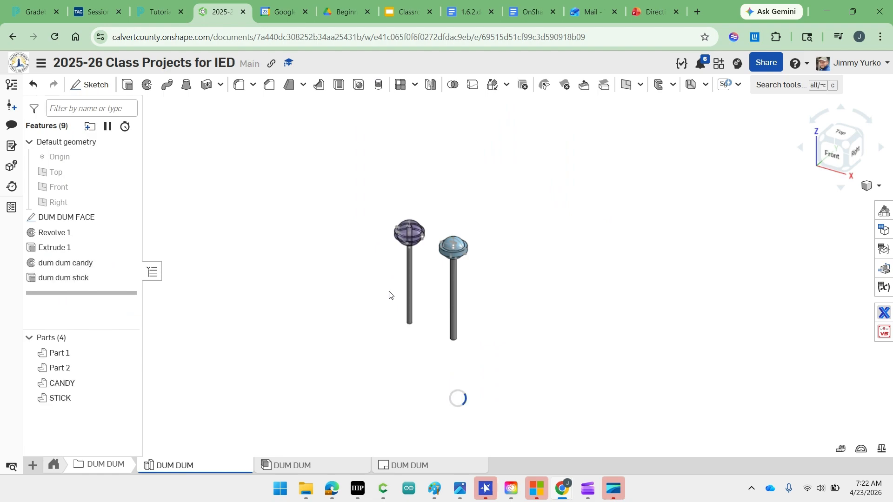
- Examine the two lollipop models in the part studio and identify which listed parts belong to each
scroll(442, 267, "up", 5)
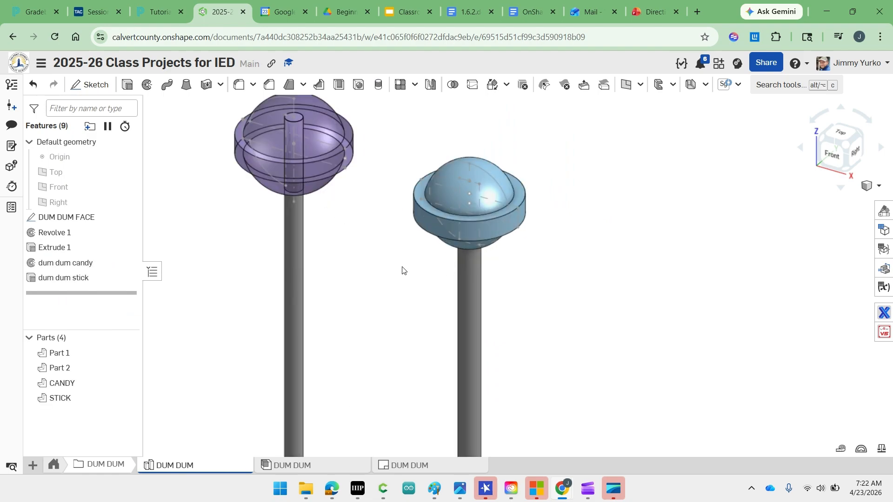
scroll(450, 245, "down", 3)
right_click_drag(451, 244, 456, 255)
scroll(457, 255, "up", 4)
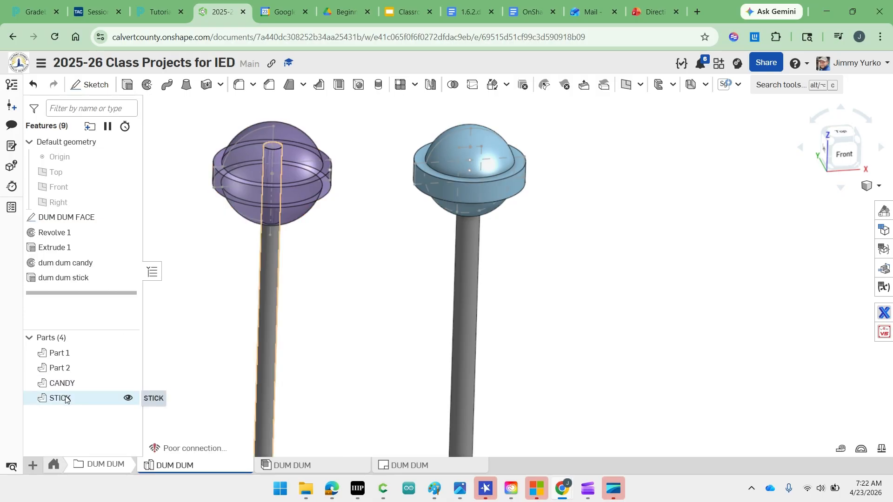
scroll(334, 259, "down", 3)
middle_click_drag(334, 259, 401, 227)
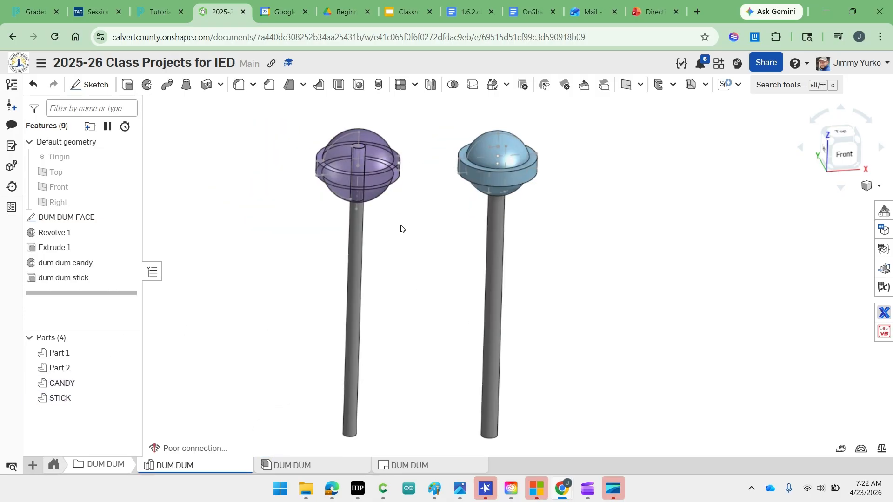
left_click(59, 354)
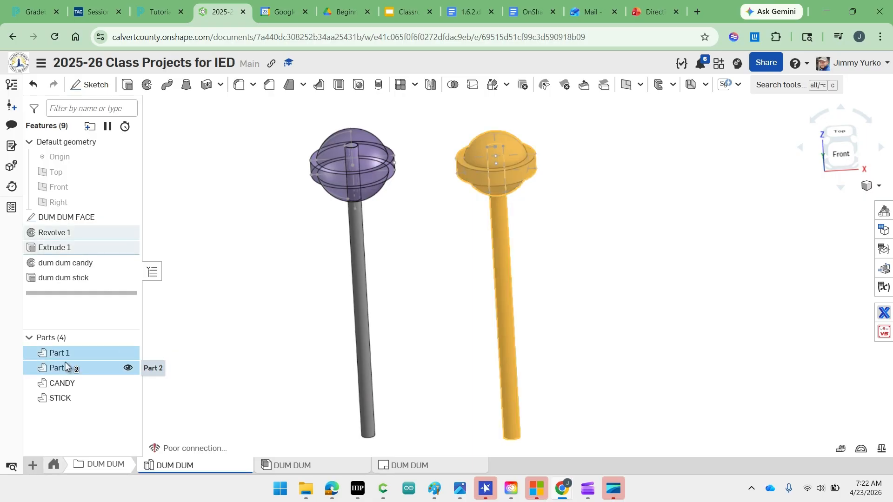
left_click(214, 315)
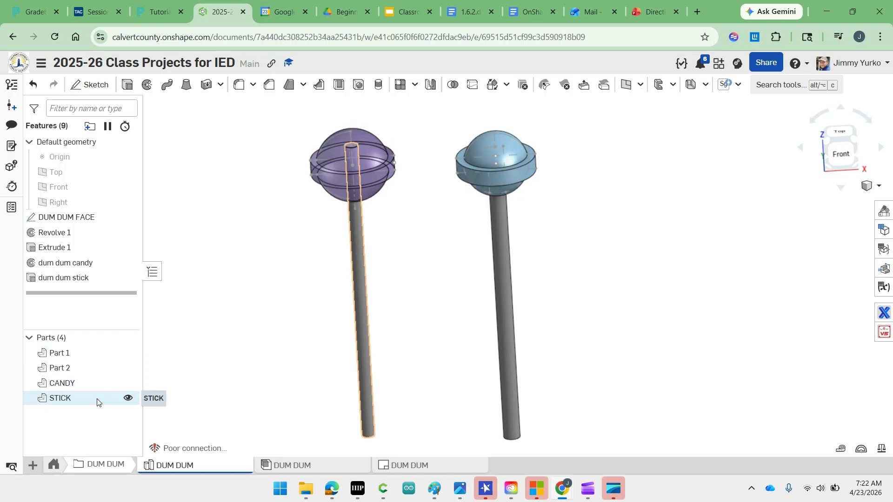
middle_click_drag(299, 303, 331, 294)
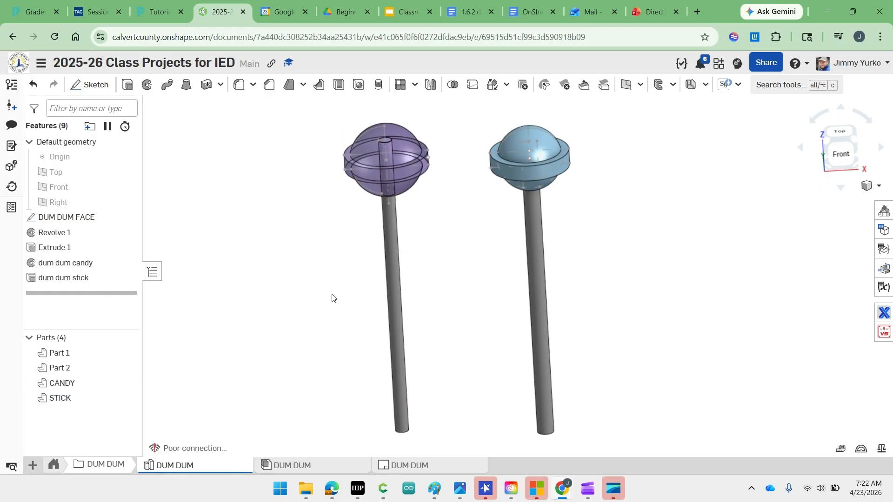
mouse_move(331, 294)
right_mouse_down()
mouse_move(313, 277)
mouse_move(299, 283)
mouse_move(316, 290)
right_mouse_up()
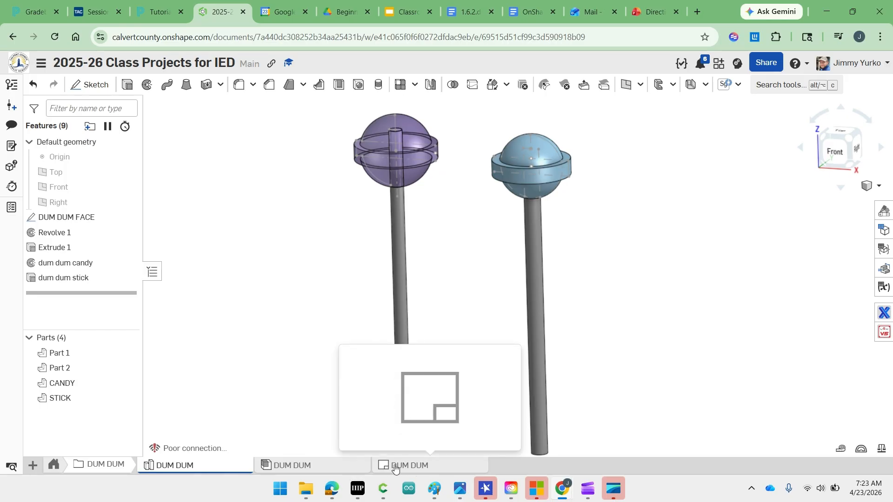
- Open the existing DUM DUM assembly and inspect the assembled candy and stick in full screen
left_click(320, 466)
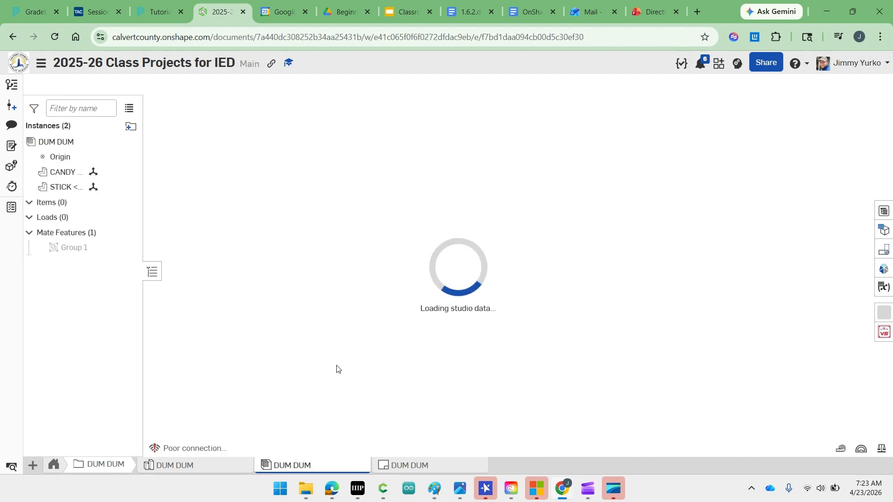
middle_click_drag(424, 239, 289, 235)
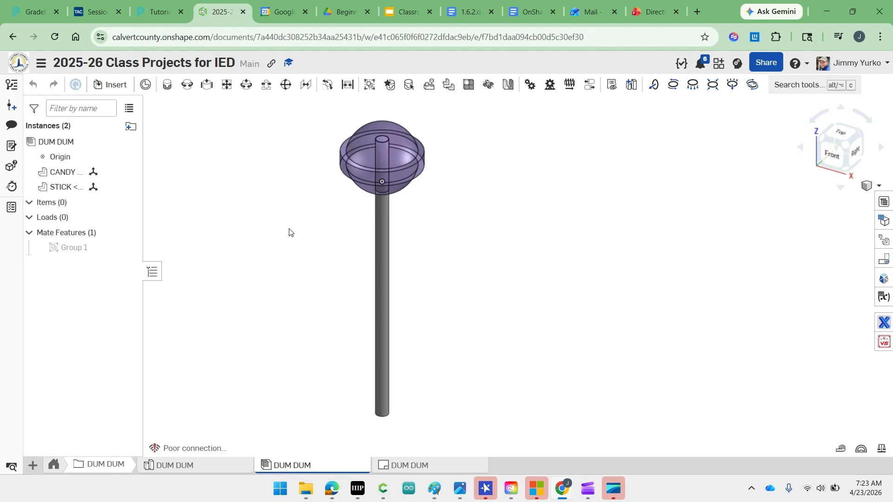
right_click_drag(289, 232, 328, 219)
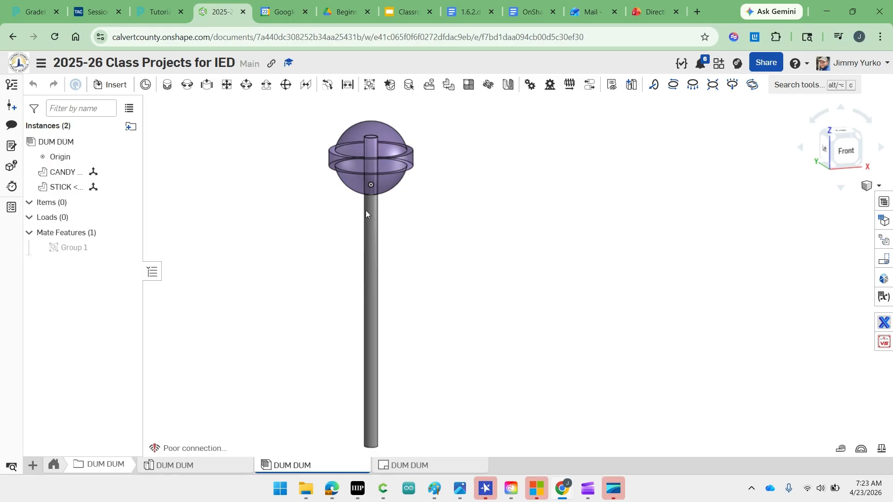
scroll(372, 214, "down", 2)
middle_click_drag(397, 213, 466, 222)
scroll(470, 217, "down", 2)
right_click_drag(472, 213, 470, 215)
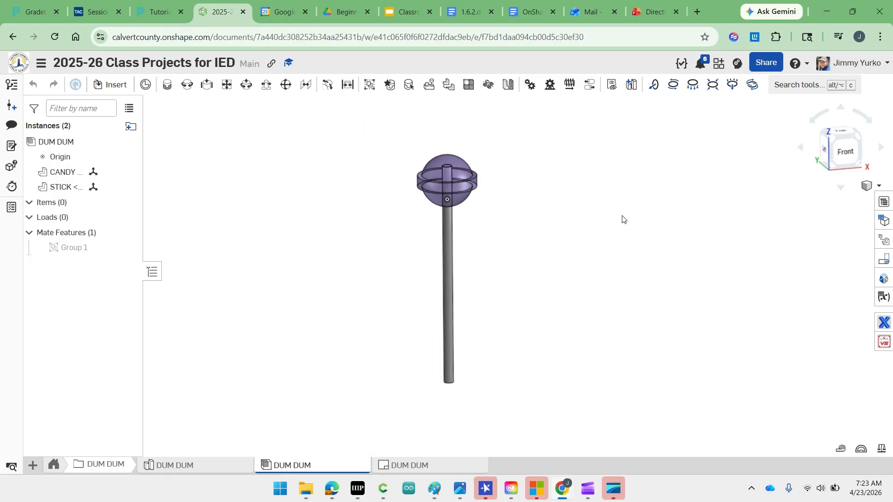
key("F11")
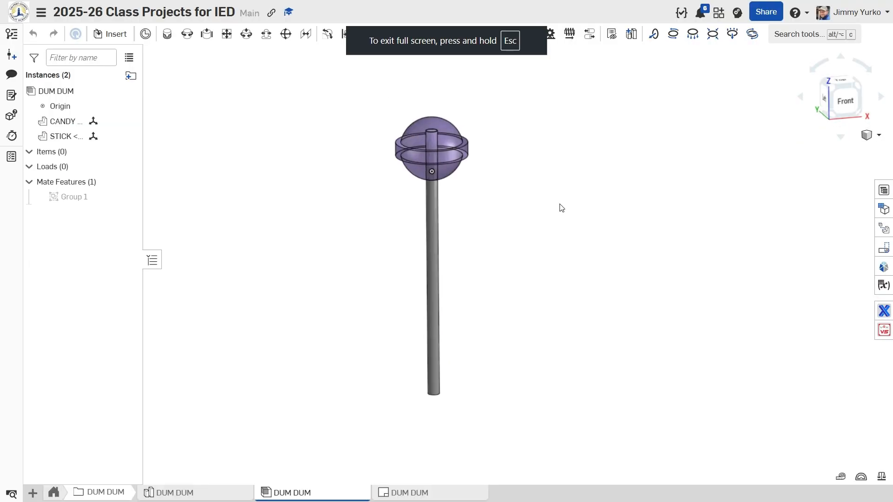
middle_click_drag(494, 175, 548, 186)
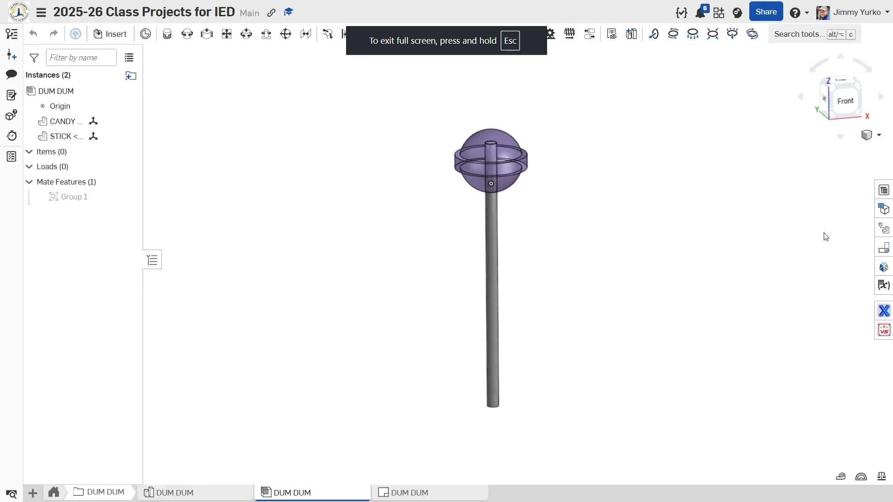
- Review the Explode 1 exploded view of the DUM DUM assembly and return to the assembled state
left_click(884, 228)
double_click(614, 74)
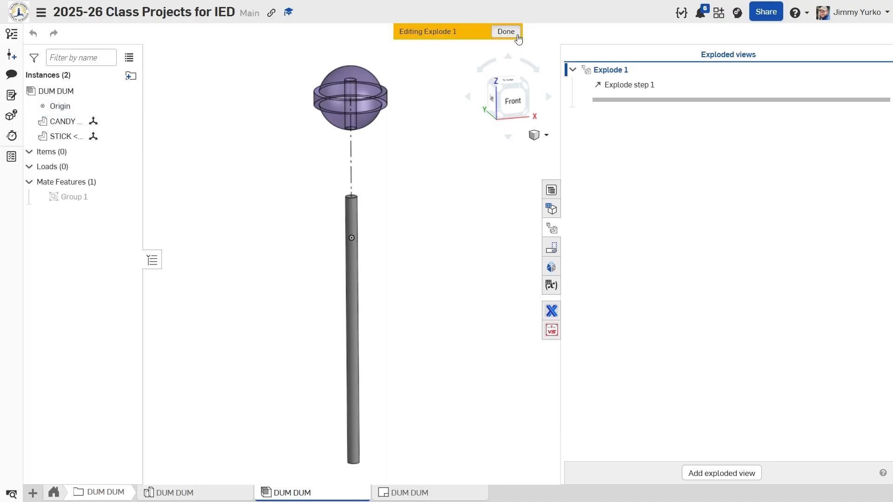
left_click(515, 33)
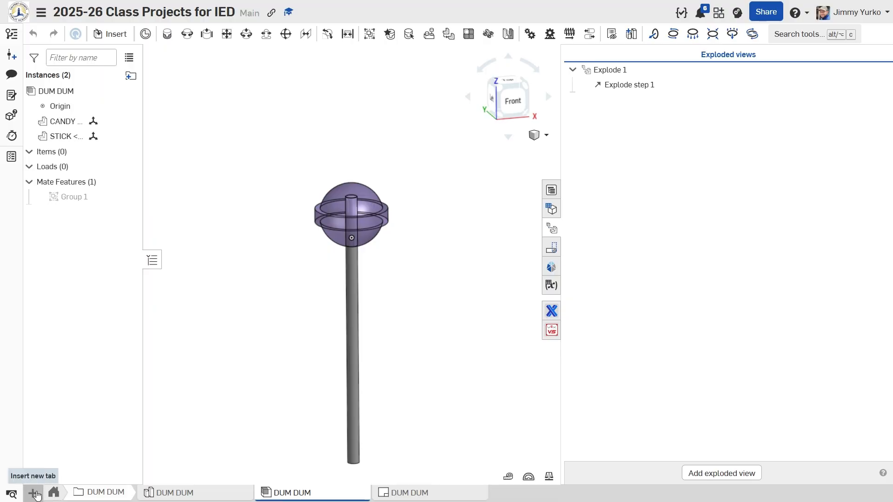
- Create a new assembly in the DUM DUM folder and rename it DEMO assembly
left_click(34, 493)
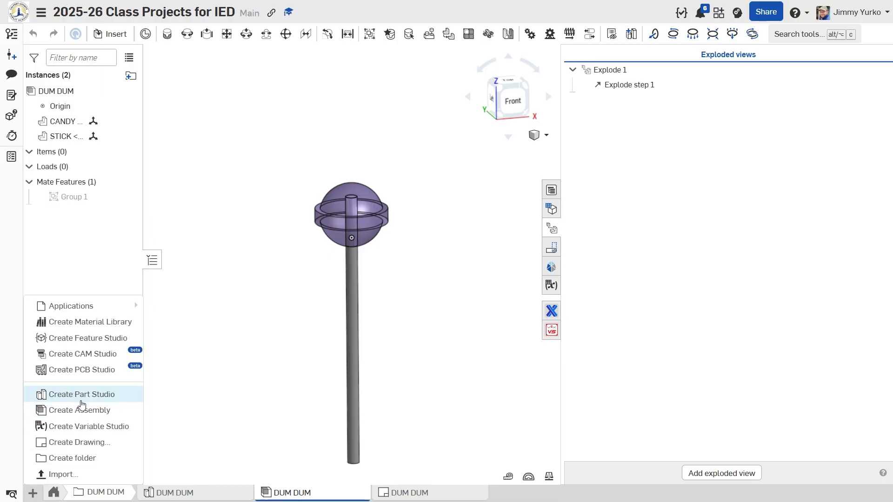
left_click(86, 414)
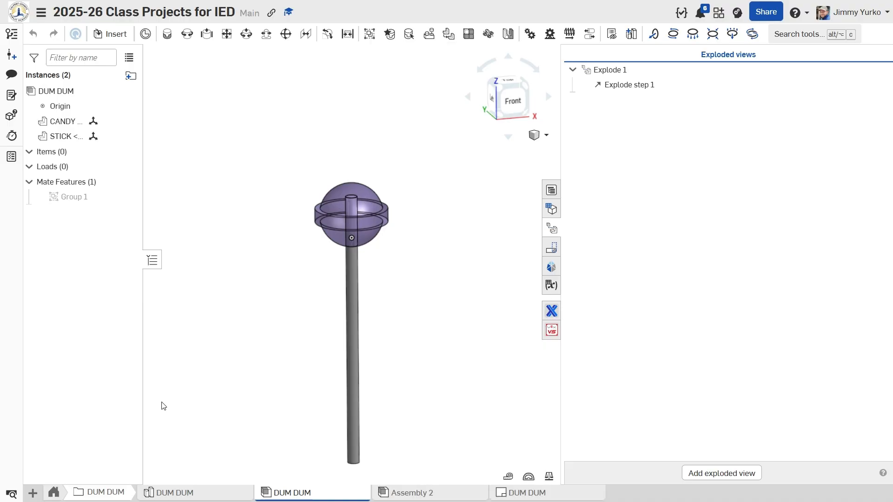
left_click(409, 492)
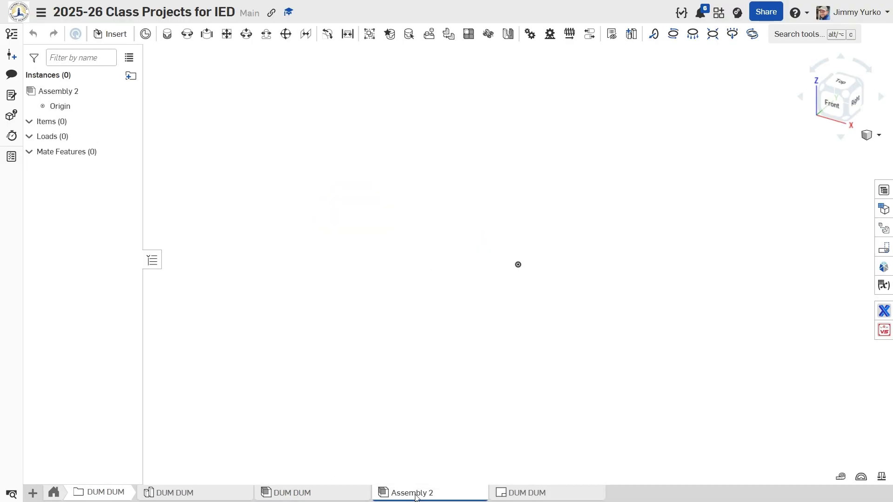
right_click(417, 497)
left_click(422, 375)
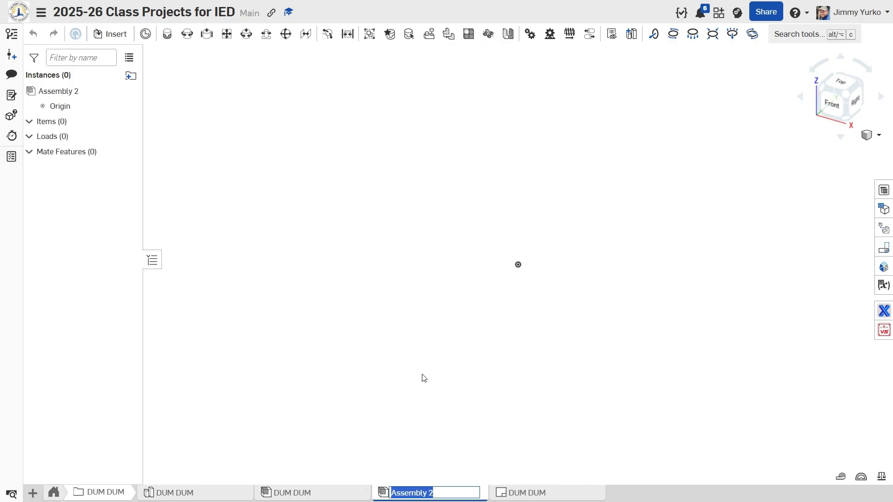
type("DEMO a")
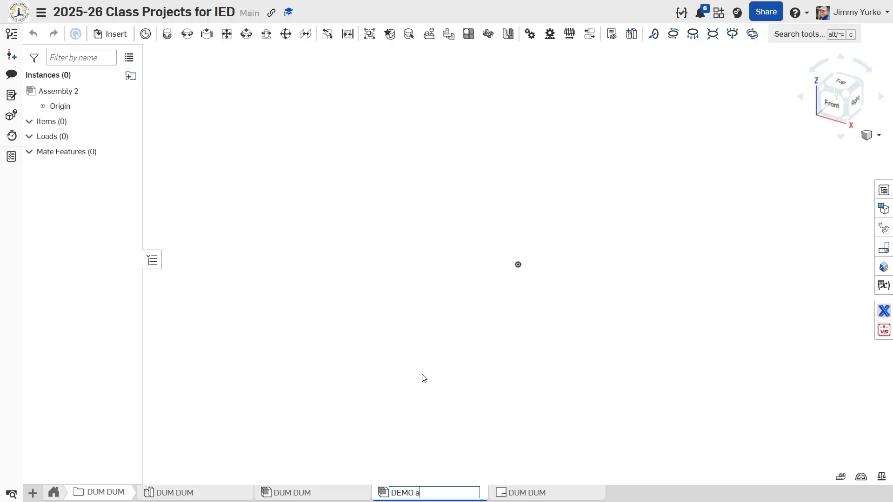
type("ssembly")
key("Return")
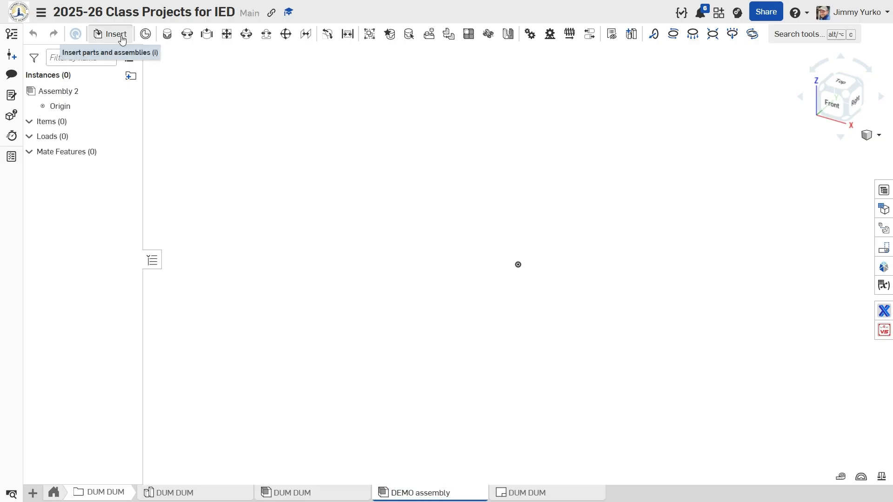
- Insert the whole DUM DUM part studio from the current document into the DEMO assembly
left_click(122, 39)
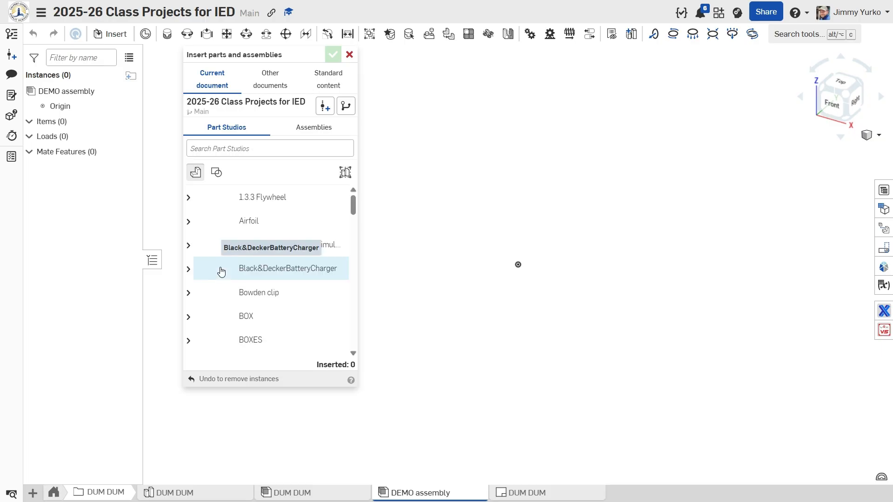
scroll(251, 263, "down", 3)
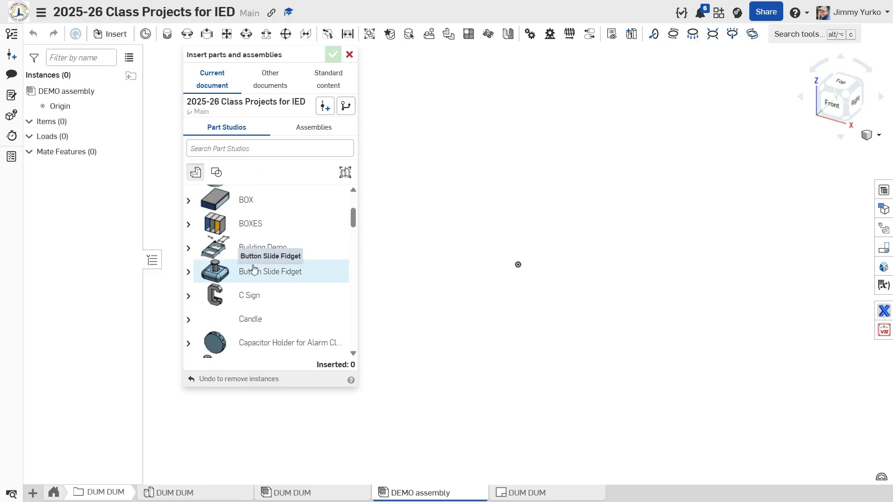
scroll(253, 269, "down", 3)
scroll(253, 268, "down", 4)
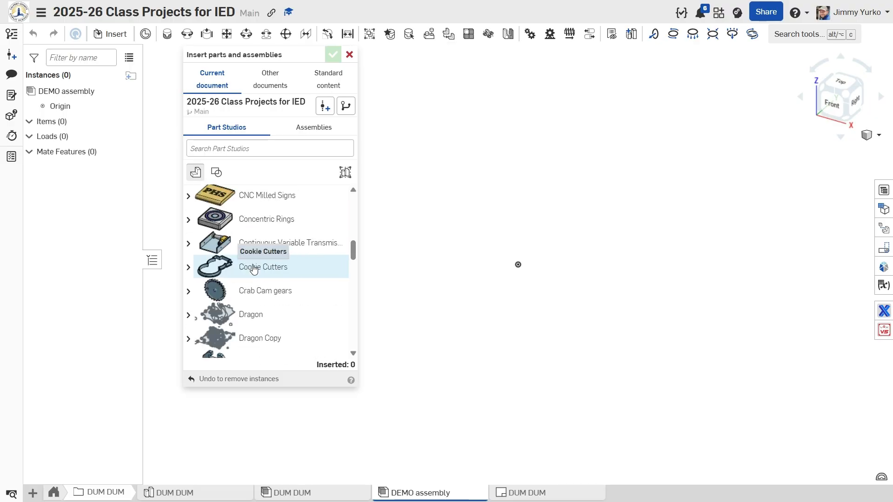
scroll(254, 269, "down", 2)
left_click(252, 335)
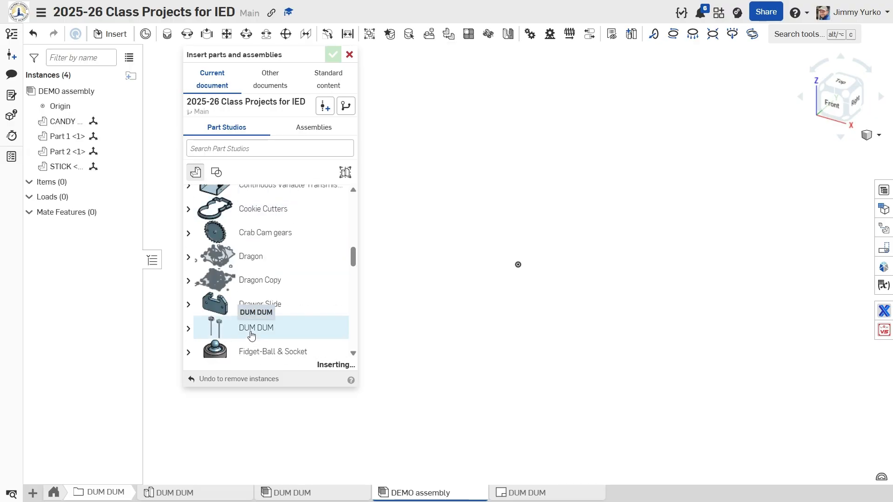
left_click(333, 54)
- Try moving the blue candy up and away from its stick, and undo the move
scroll(440, 179, "down", 3)
middle_click_drag(441, 179, 337, 189)
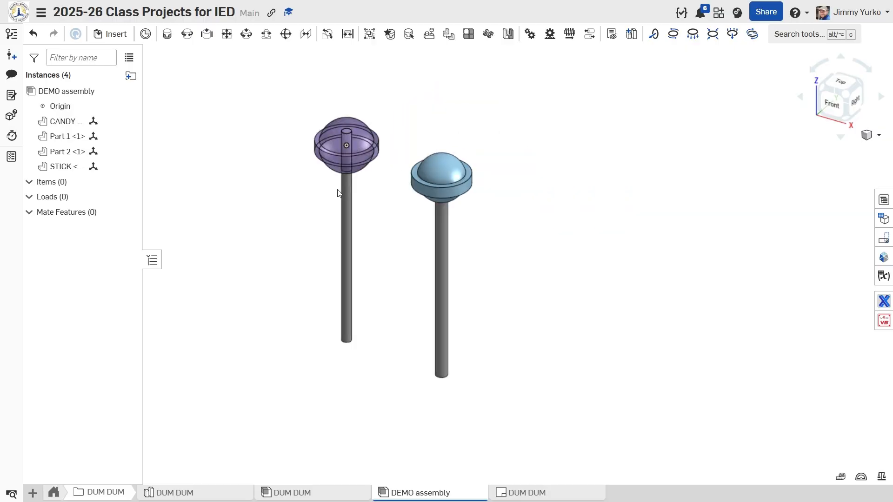
key("shift+1")
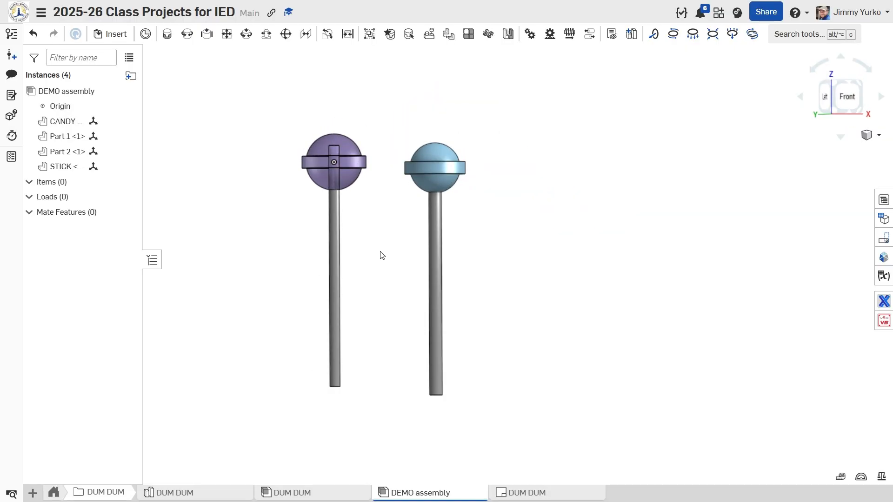
right_click_drag(382, 255, 418, 256)
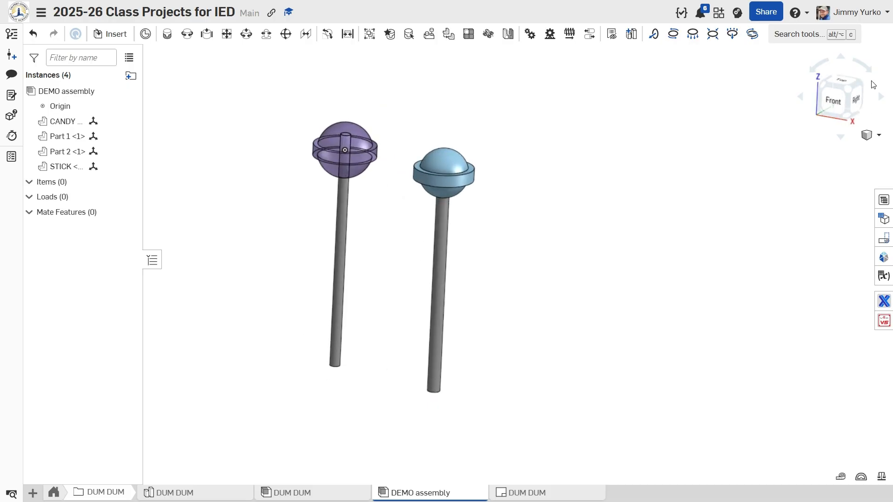
left_click(851, 91)
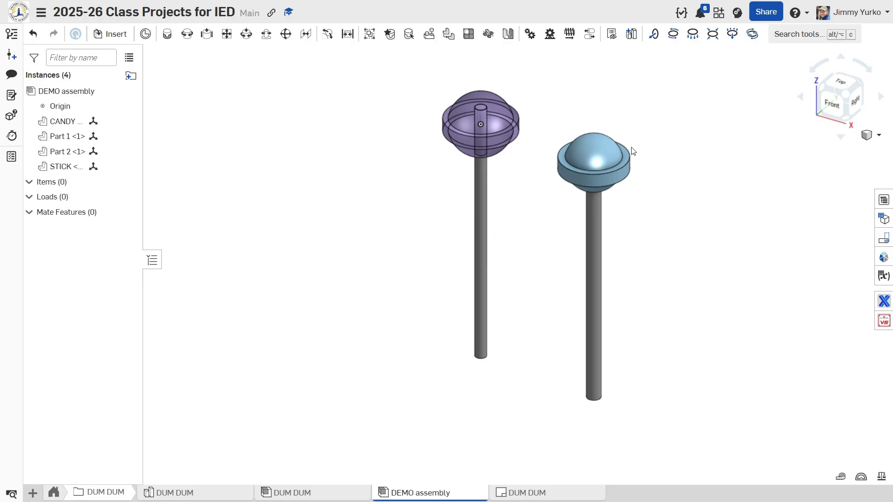
middle_click_drag(630, 149, 568, 173)
left_click_drag(528, 190, 570, 143)
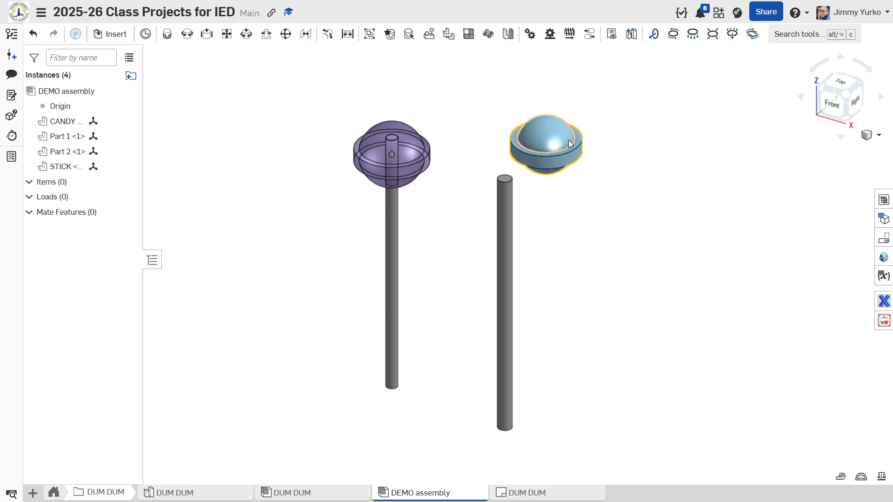
key("ctrl+z")
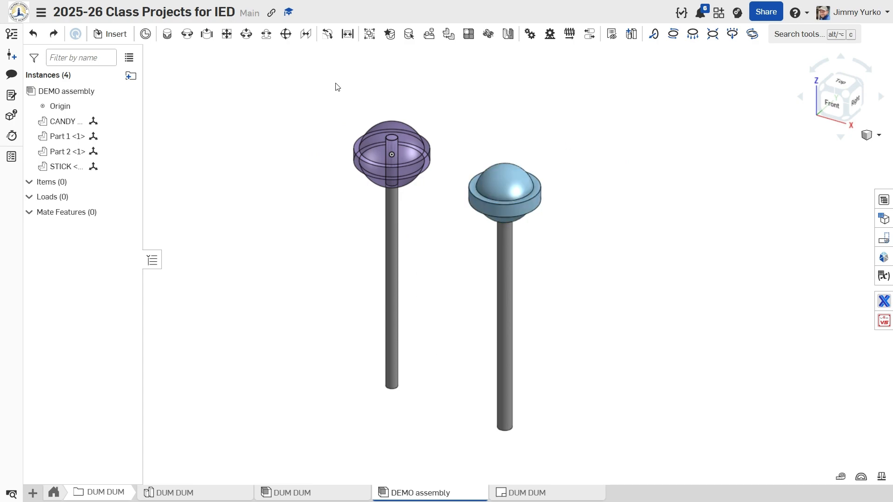
- Group the purple candy with its stick, and group the blue candy with its stick
left_click_drag(323, 74, 439, 422)
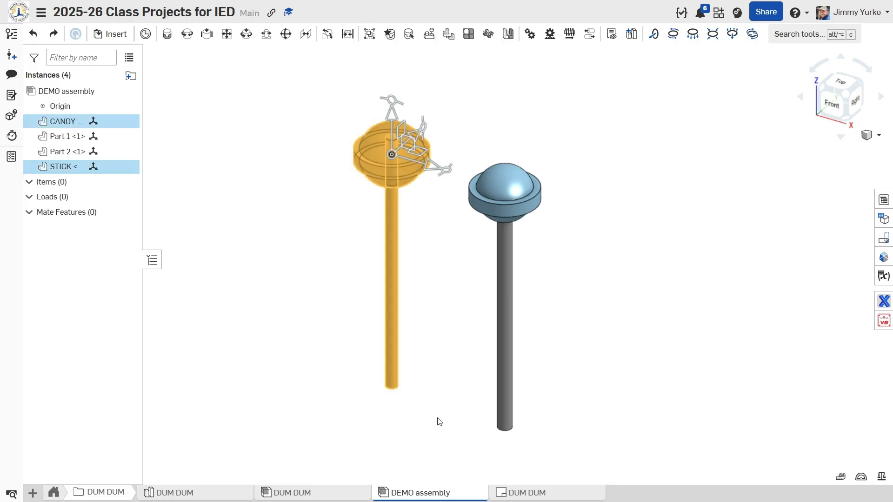
left_click(370, 34)
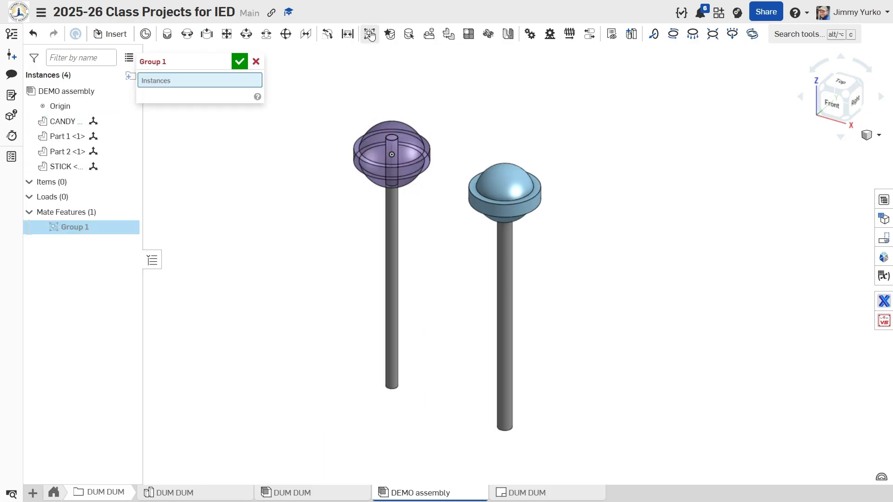
left_click(239, 62)
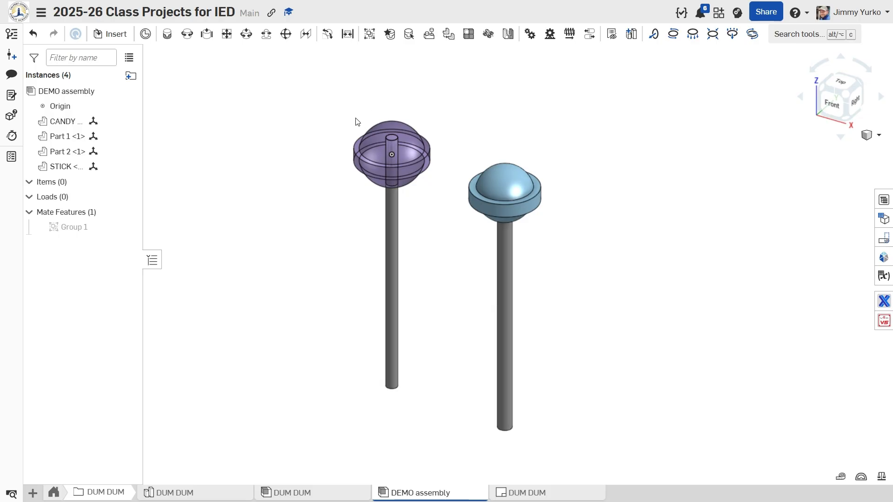
left_click_drag(453, 120, 606, 465)
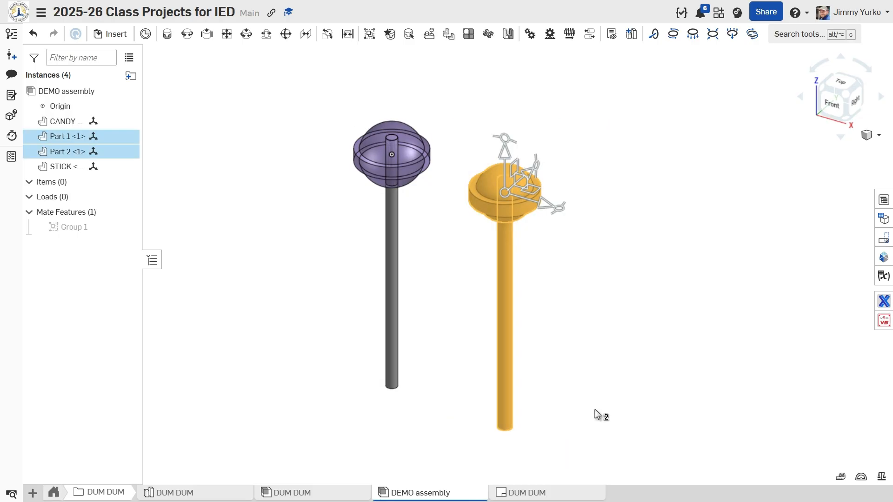
left_click(368, 35)
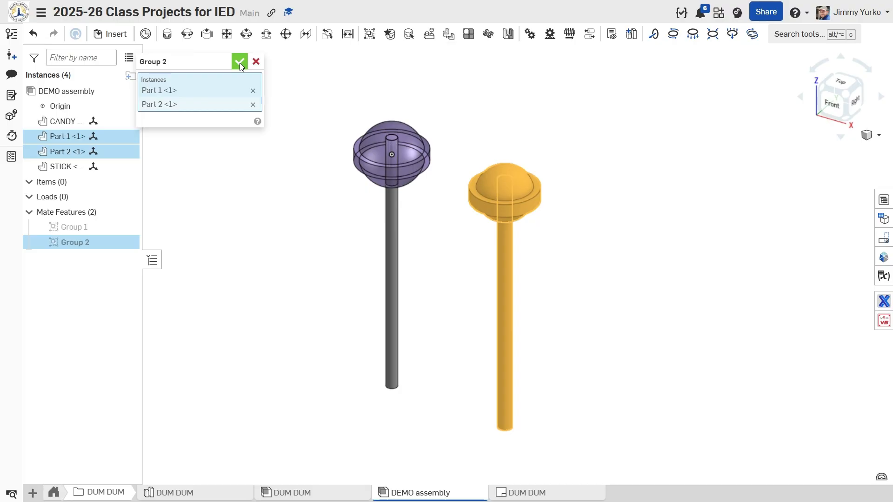
left_click(239, 63)
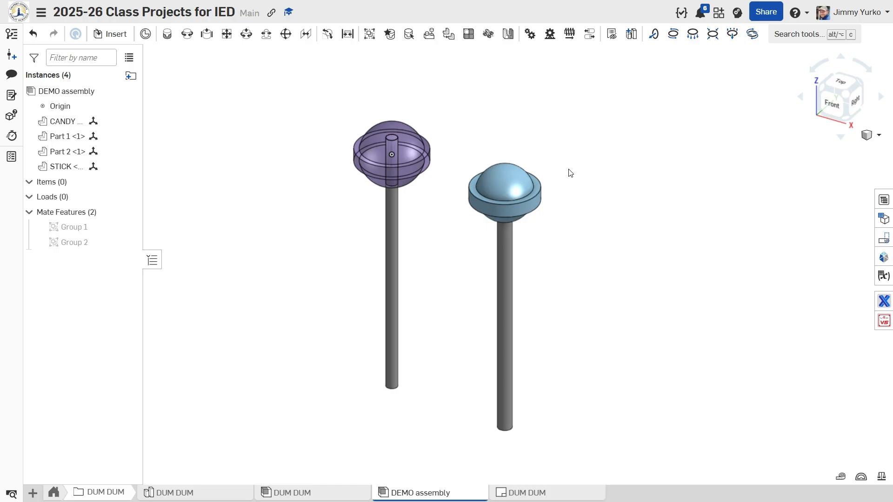
- Test the groups by moving the lollipops slightly in the assembly
key("shift+1")
right_click_drag(598, 148, 590, 171)
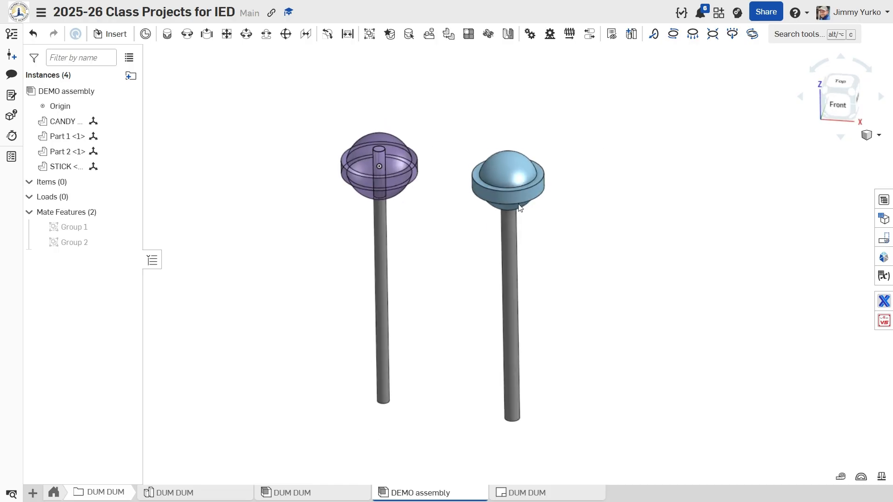
mouse_move(514, 179)
left_mouse_down()
mouse_move(629, 145)
mouse_move(529, 157)
mouse_move(530, 176)
left_mouse_up()
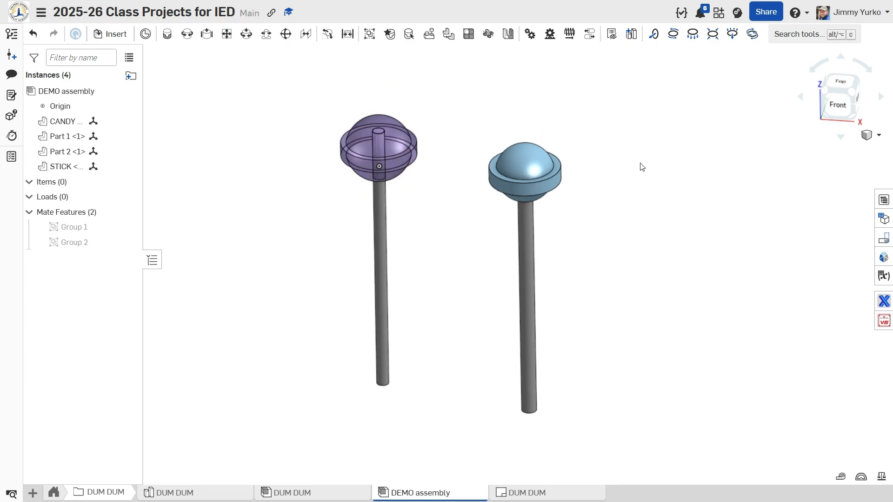
middle_click_drag(663, 177, 607, 175)
mouse_move(607, 175)
right_mouse_down()
mouse_move(592, 177)
mouse_move(600, 177)
right_mouse_up()
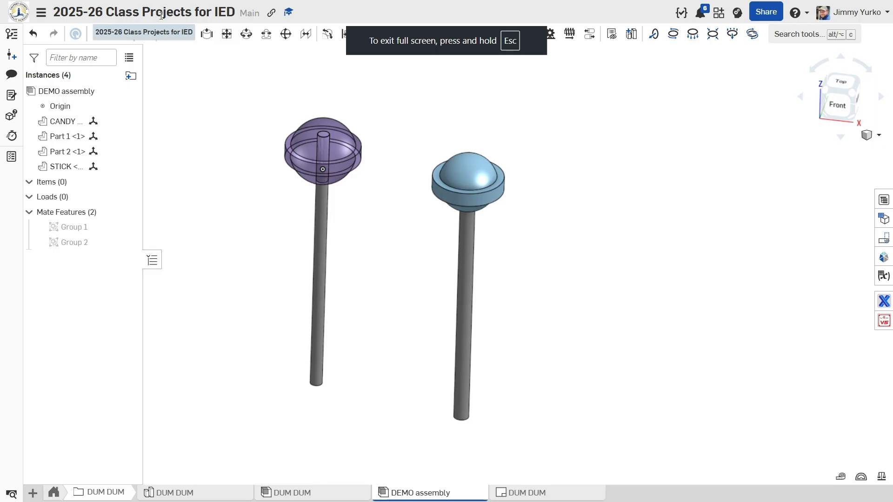
- Leave full screen to reload the document page, and add an exploded view to the DEMO assembly
key("Escape")
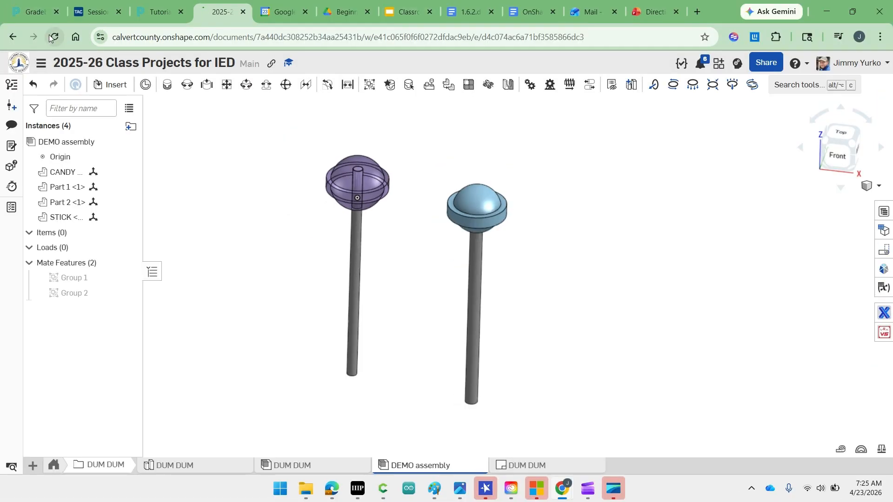
left_click(54, 36)
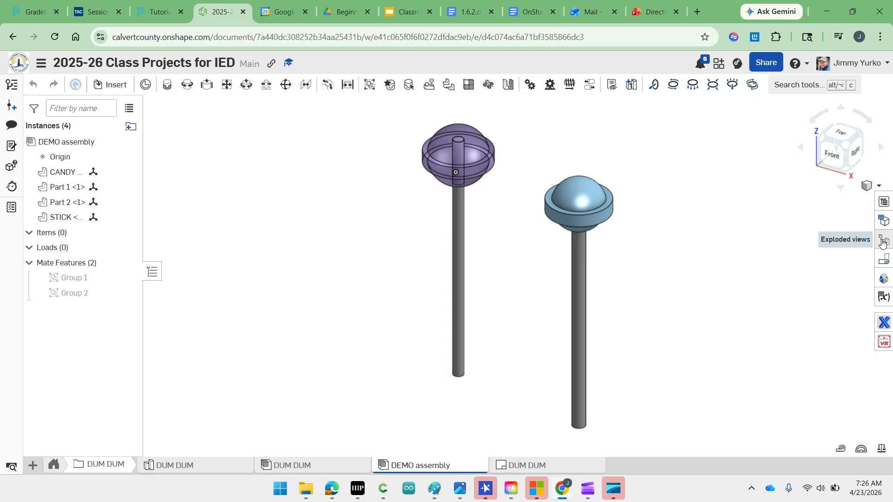
left_click(883, 242)
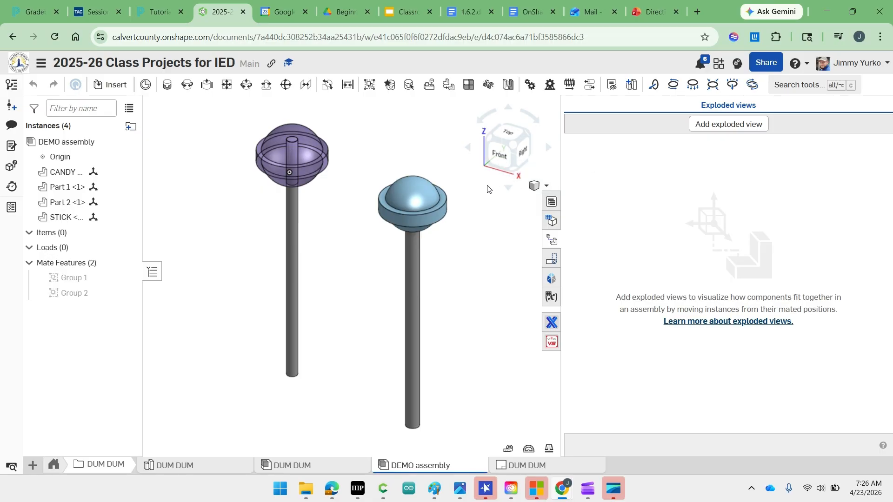
scroll(488, 190, "down", 2)
middle_click_drag(488, 189, 428, 188)
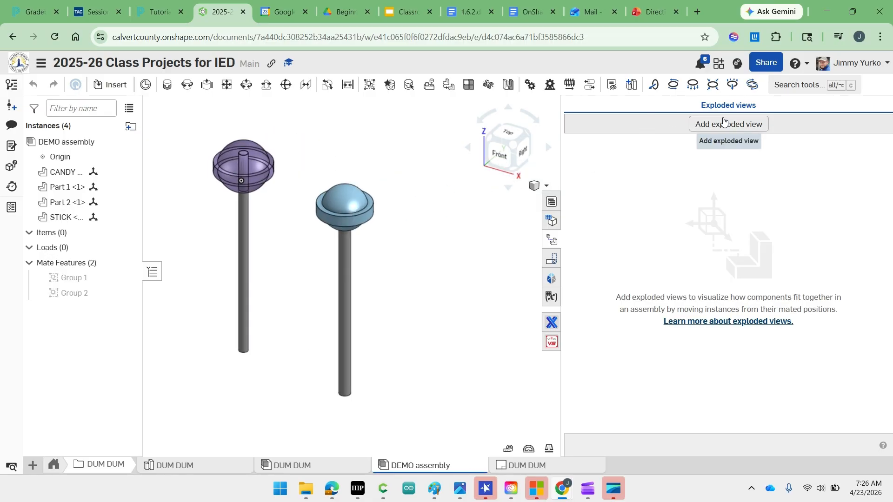
left_click(722, 128)
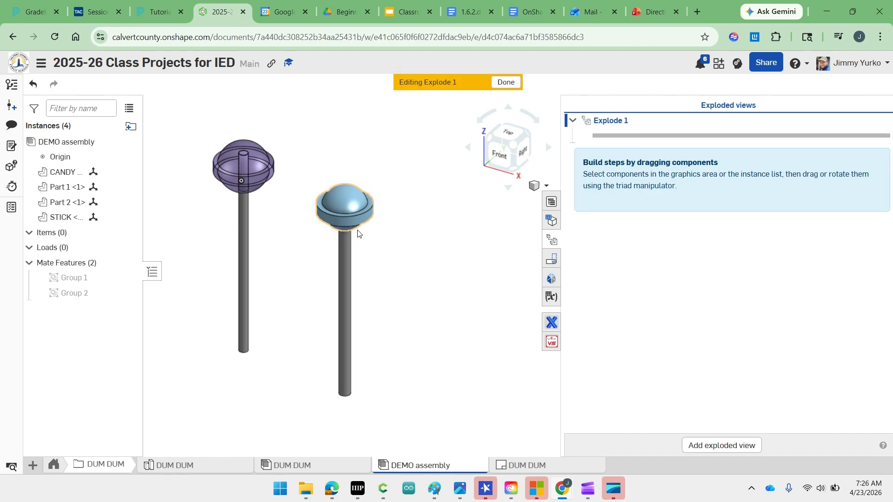
- Add an explode step that moves the blue candy's stick about 0.81 in straight down out of the candy
left_click(349, 257)
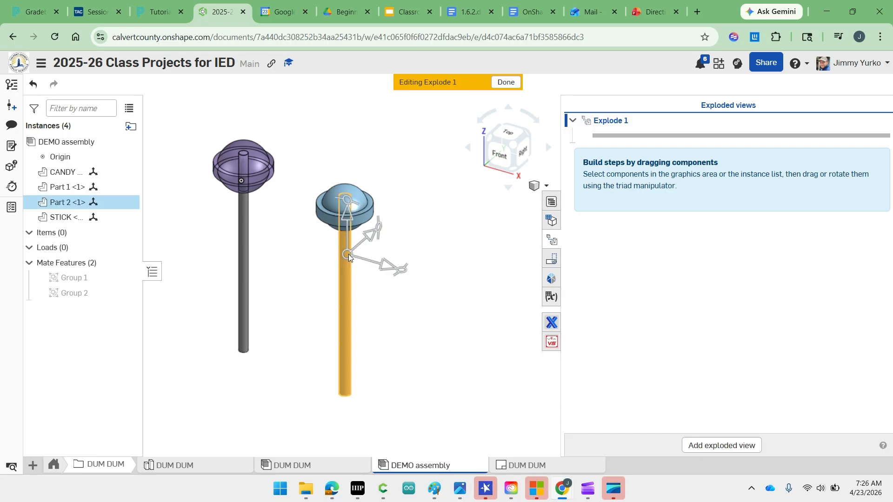
left_click_drag(346, 225, 351, 269)
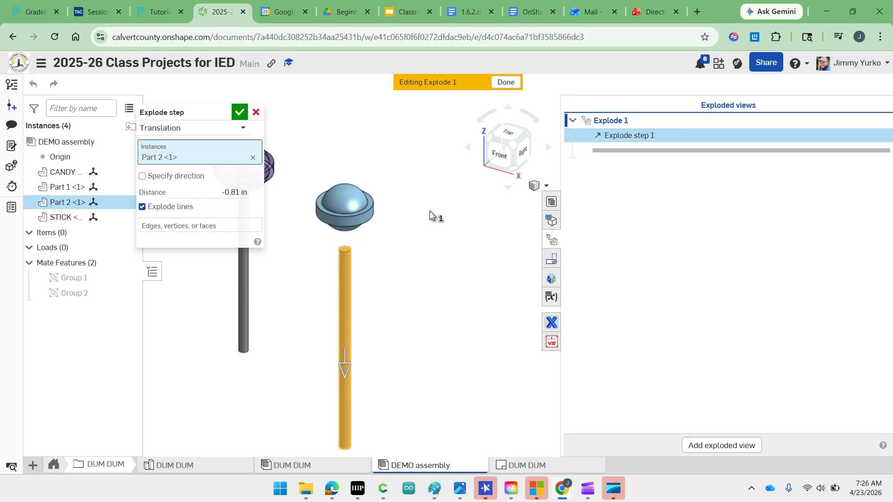
left_click(239, 112)
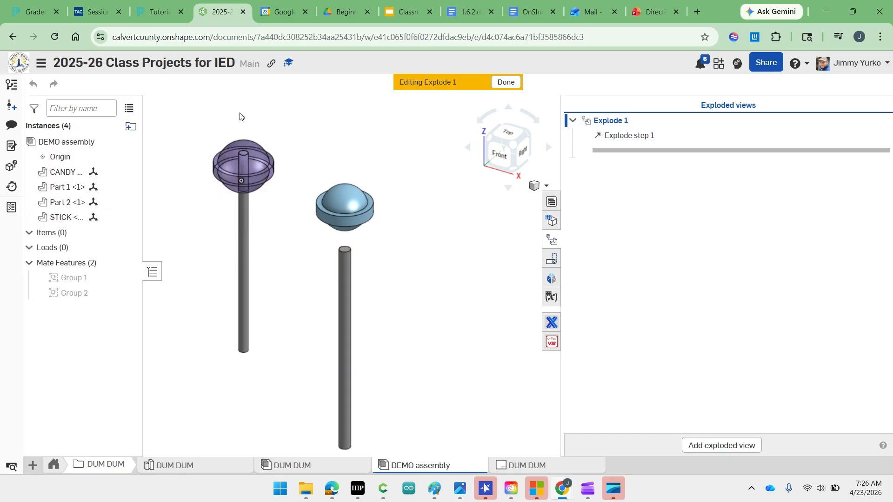
left_click(433, 243)
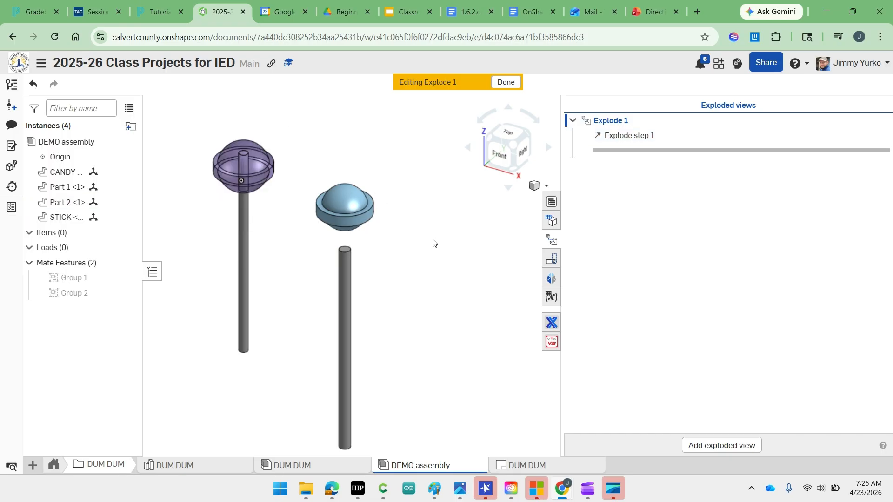
- Add an explode step that moves the blue candy about 0.93 in along the X axis
left_click(353, 205)
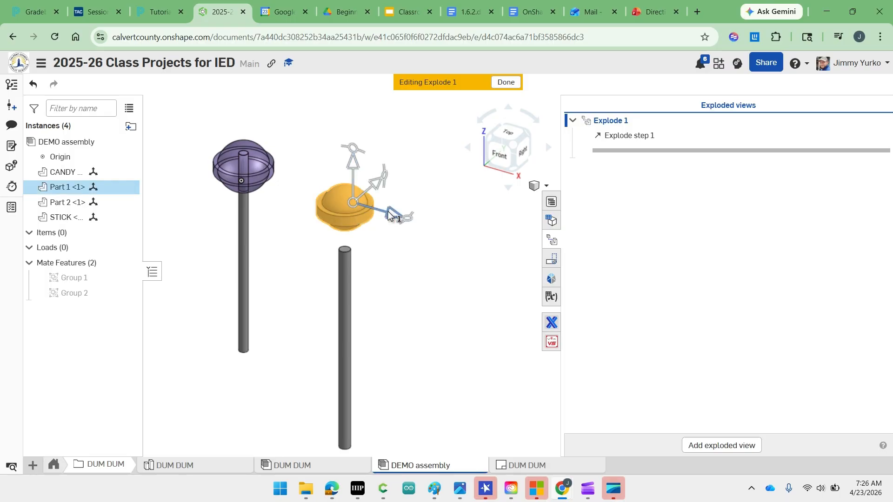
left_click_drag(391, 214, 454, 231)
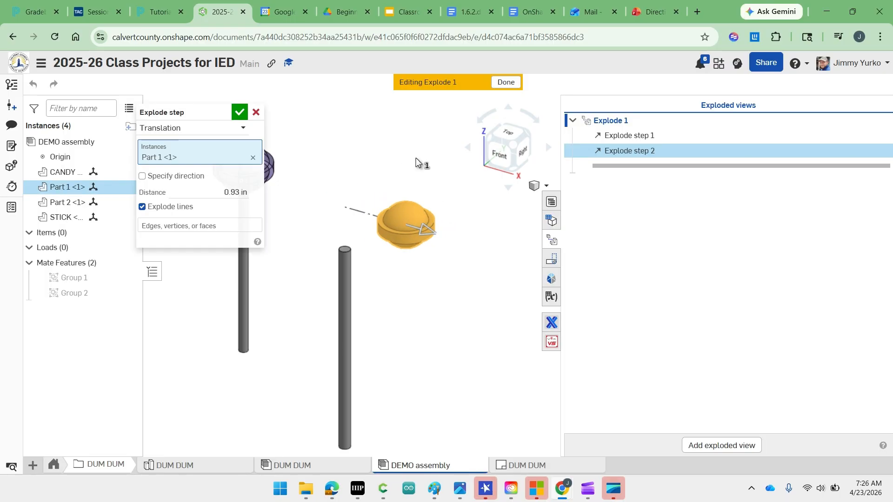
left_click(240, 112)
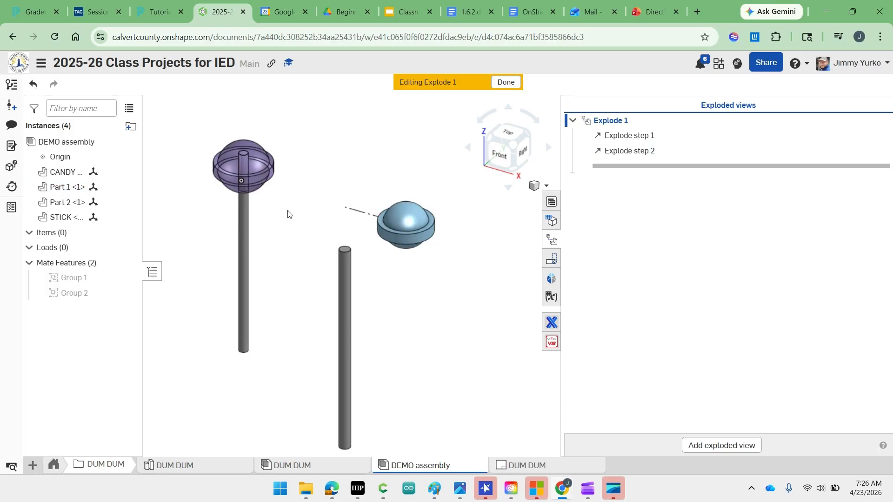
- Add an explode step that moves the purple candy's stick straight down until it clears the candy
left_click(247, 226)
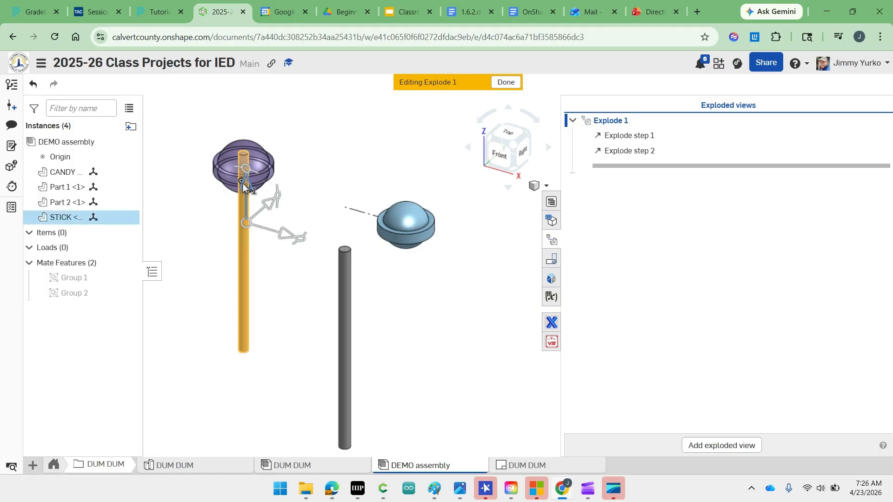
left_click_drag(248, 225, 259, 250)
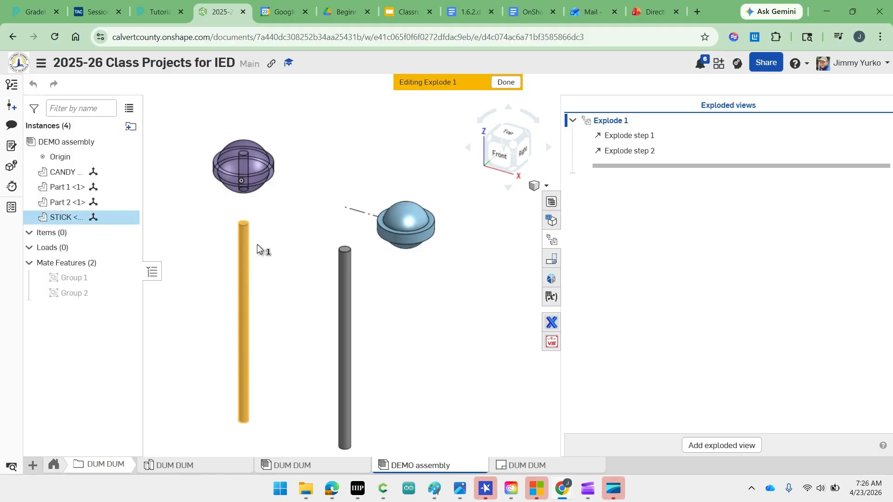
left_click(240, 113)
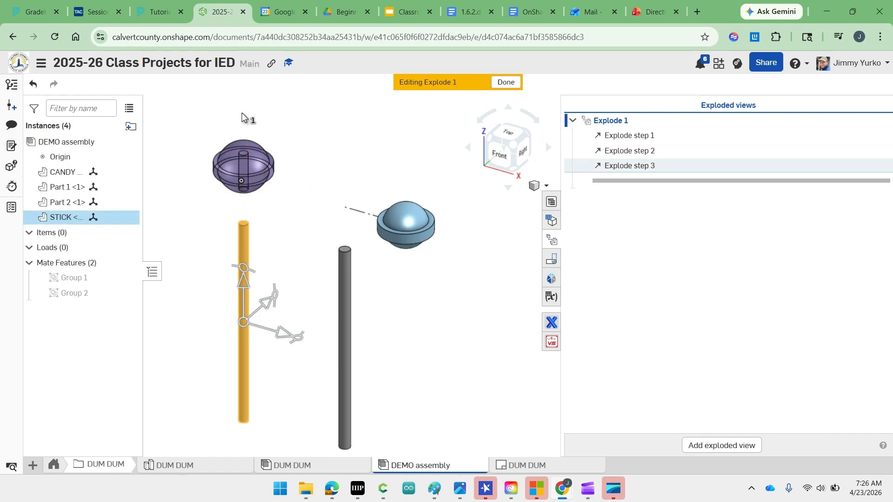
left_click(327, 131)
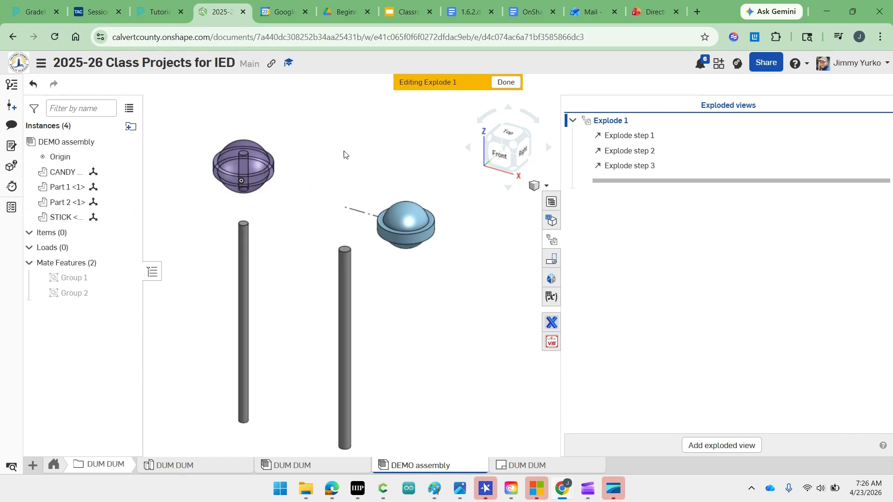
- Finish editing Explode 1, and check it by reopening the exploded view and returning to the assembled state
scroll(351, 155, "down", 2)
middle_click_drag(351, 155, 397, 148)
scroll(396, 148, "down", 1)
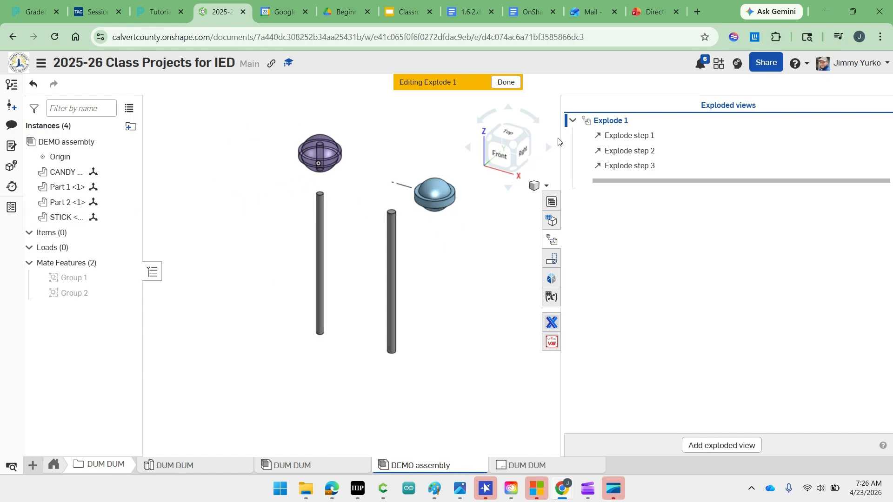
left_click(509, 84)
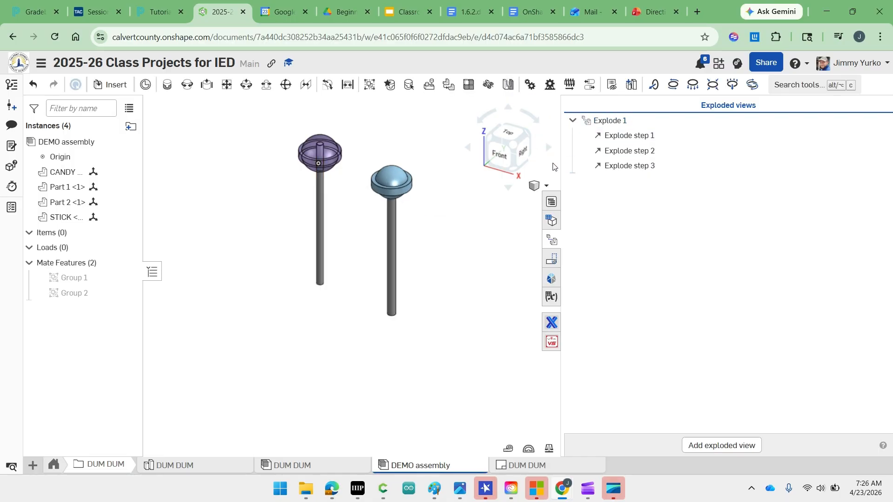
double_click(602, 122)
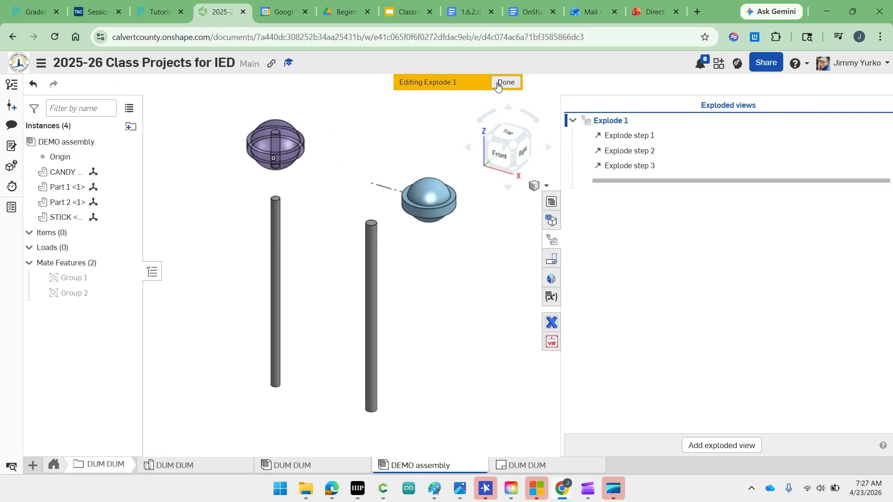
left_click(498, 84)
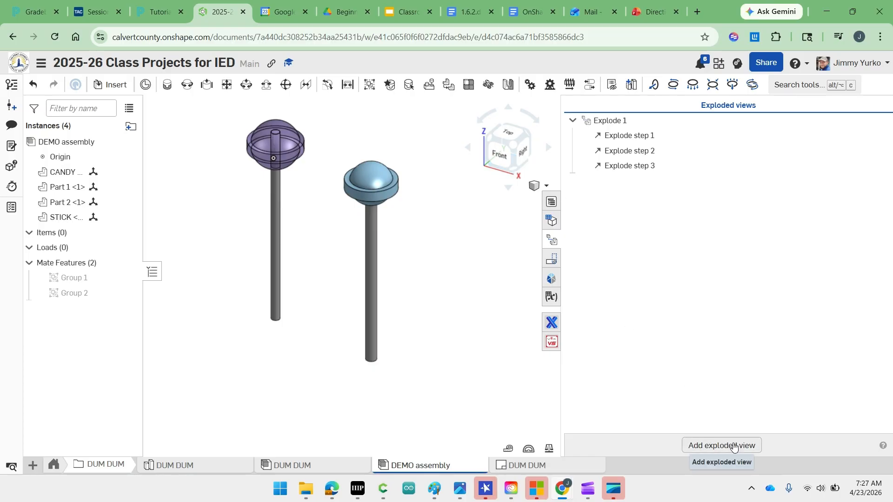
- Add a second exploded view with an explode step that moves the purple candy's stick straight down out of the candy
left_click(733, 445)
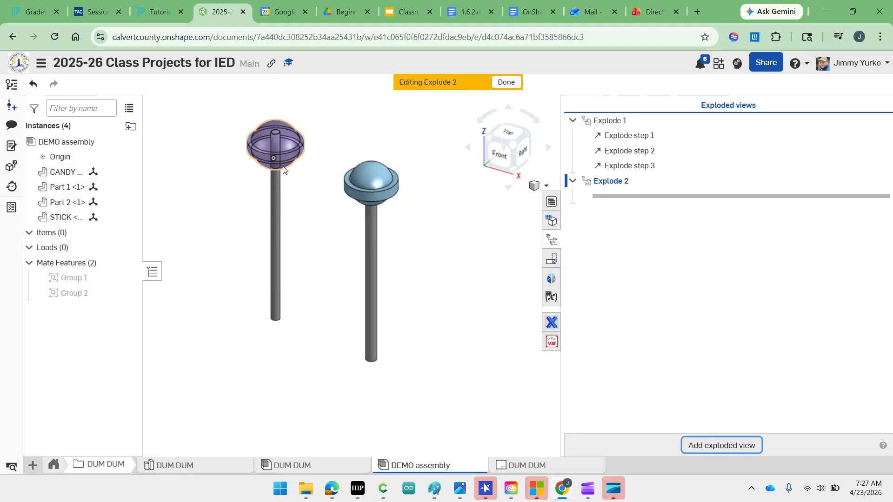
left_click(277, 195)
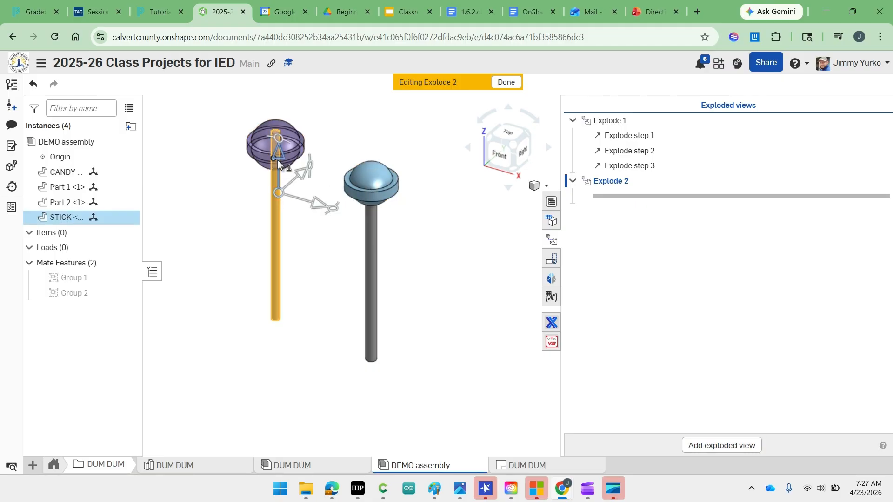
left_click_drag(276, 158, 299, 242)
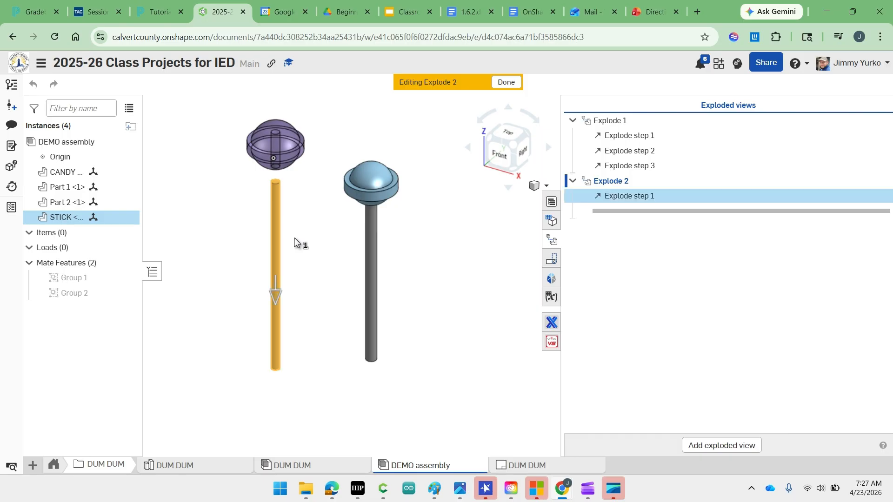
left_click(240, 113)
- Add an explode step that shifts the purple candy's stick about 0.42 in along the X axis
left_click(278, 237)
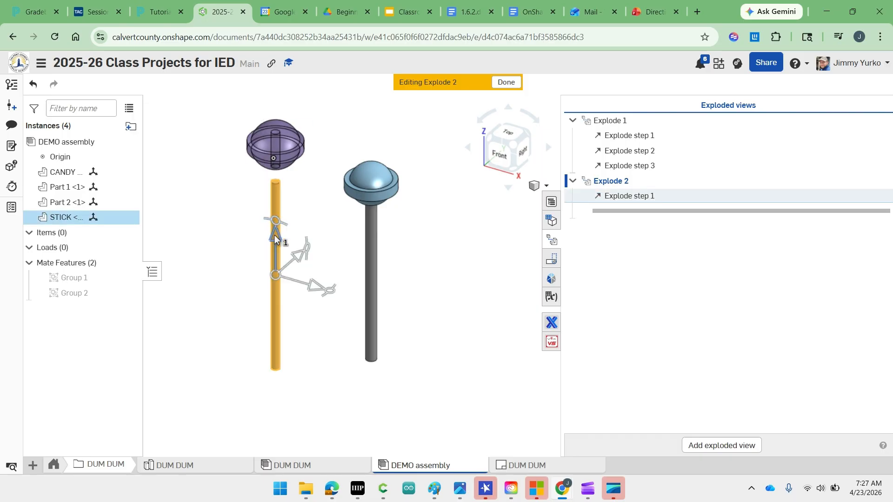
left_click_drag(312, 290, 338, 285)
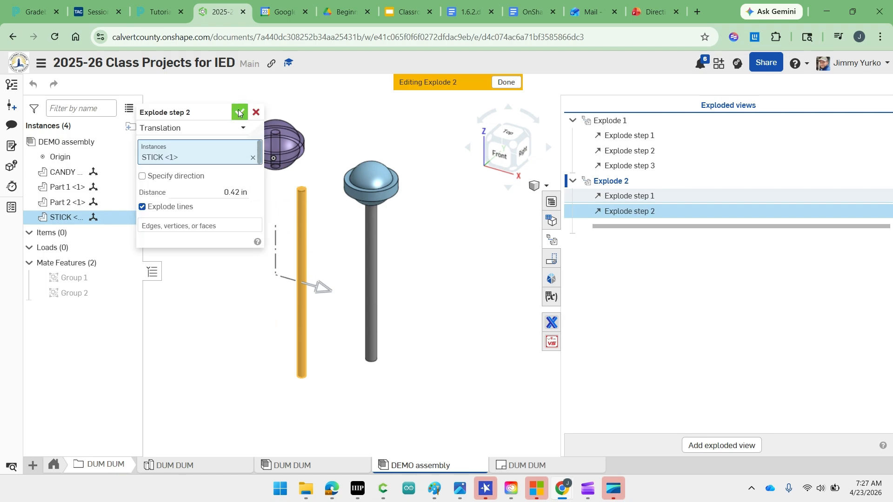
left_click(240, 113)
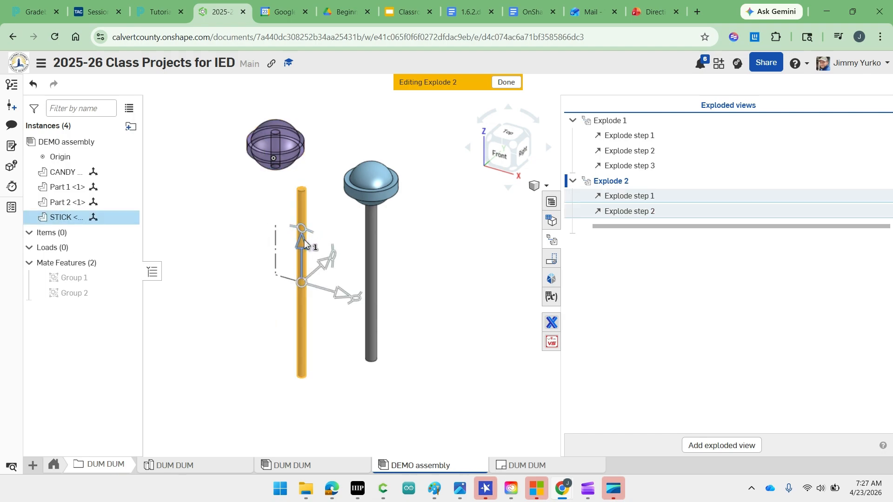
- Add an explode step that moves the purple candy's stick 0.65 in further down, and finish editing Explode 2
left_click_drag(303, 244, 313, 285)
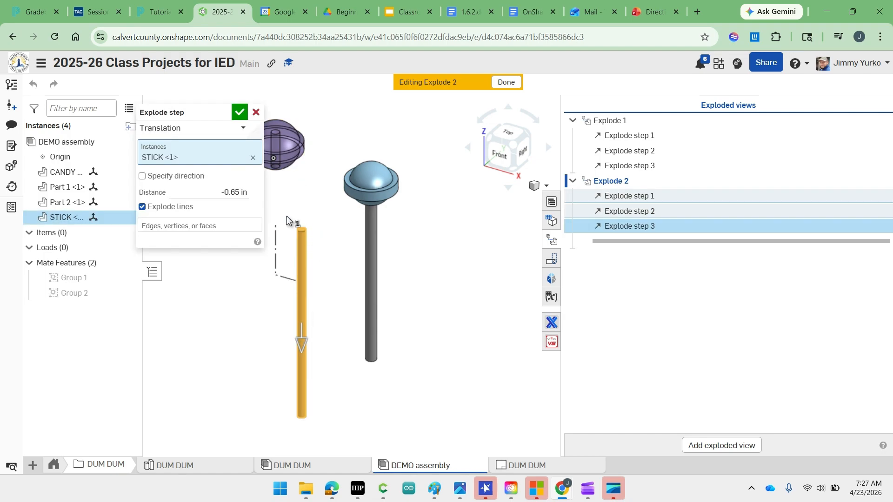
left_click(238, 115)
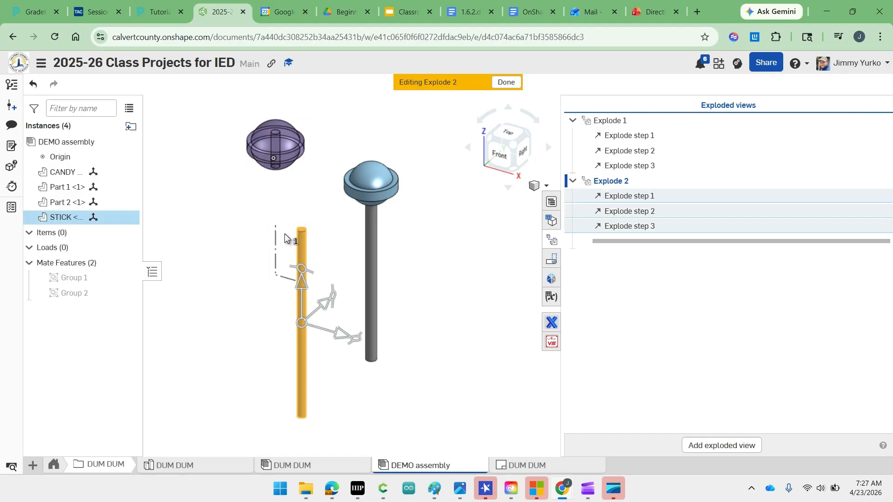
left_click(439, 223)
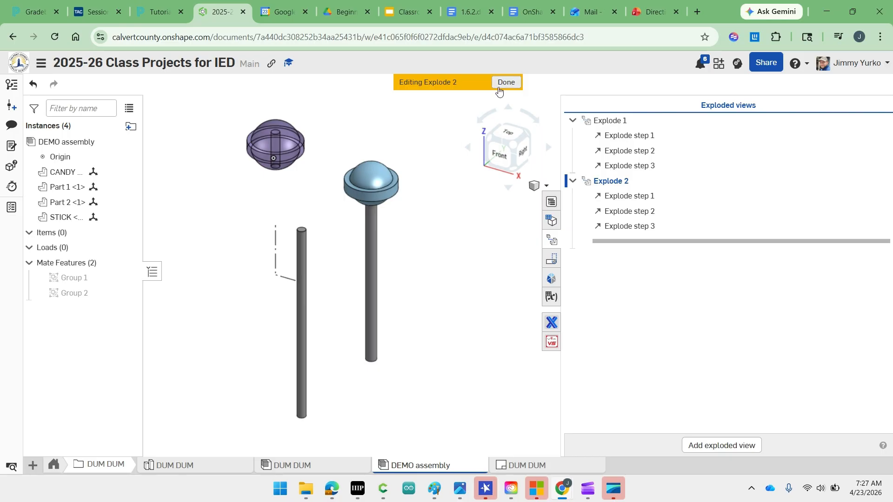
left_click(501, 83)
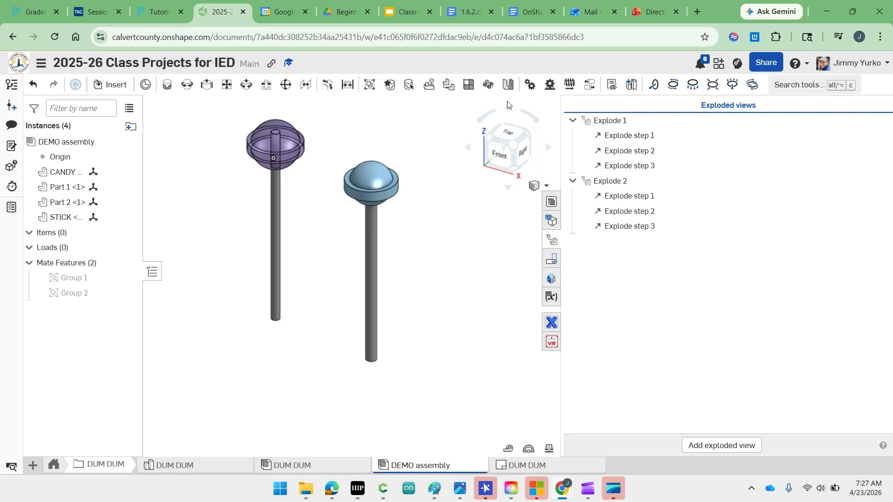
- Check the exploded state of Explode 1, close it, and reopen Explode 2
double_click(600, 120)
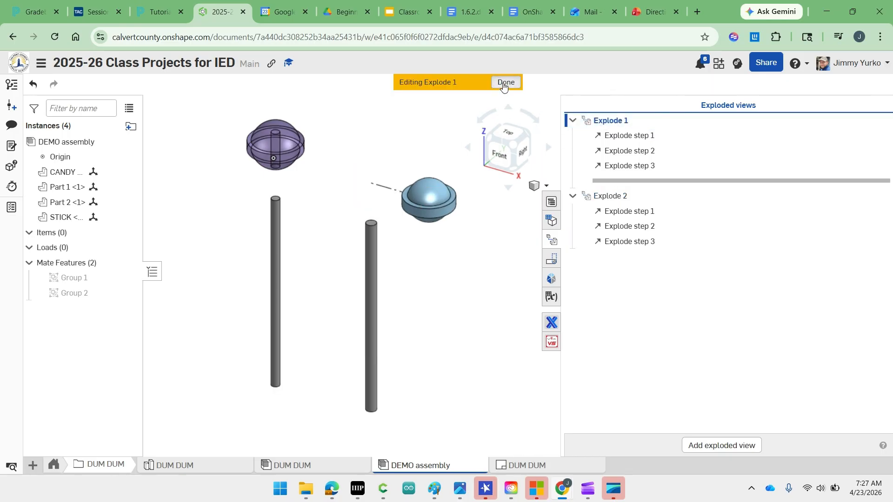
left_click(505, 83)
double_click(607, 183)
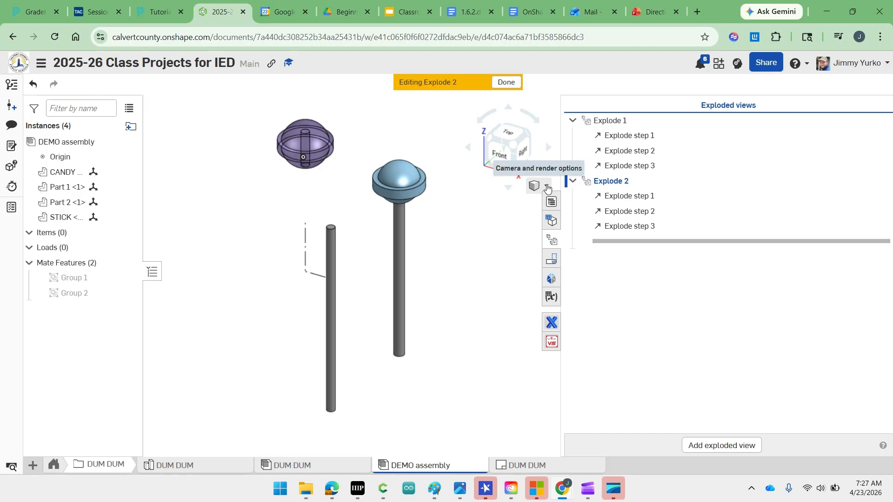
- Save the current view of the exploded assembly as a named view called "Exploded Isometric"
left_click(540, 185)
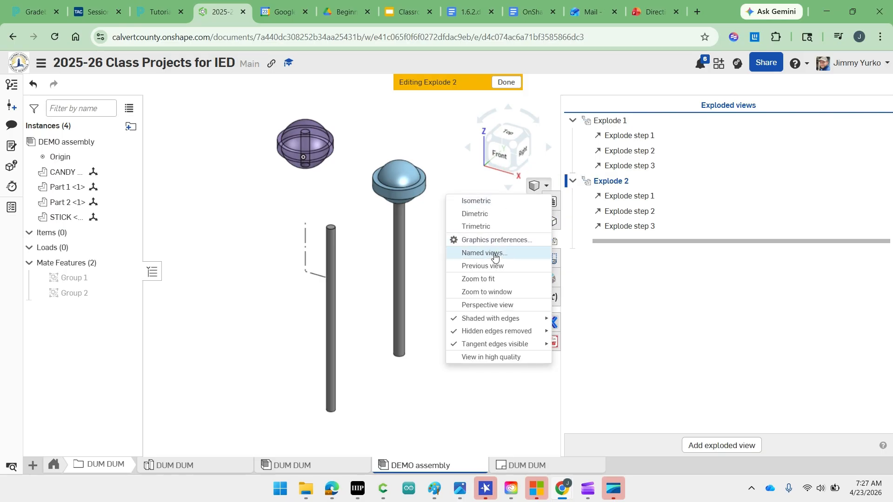
left_click(495, 254)
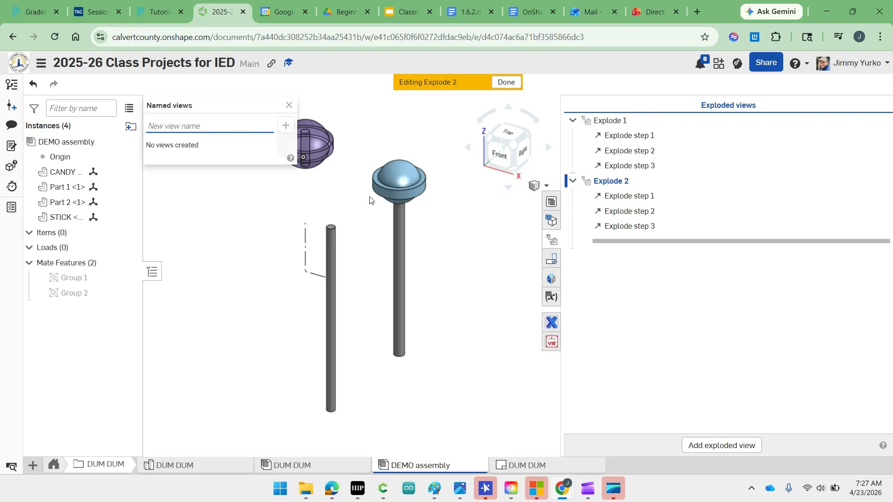
type("Exploded Isometric")
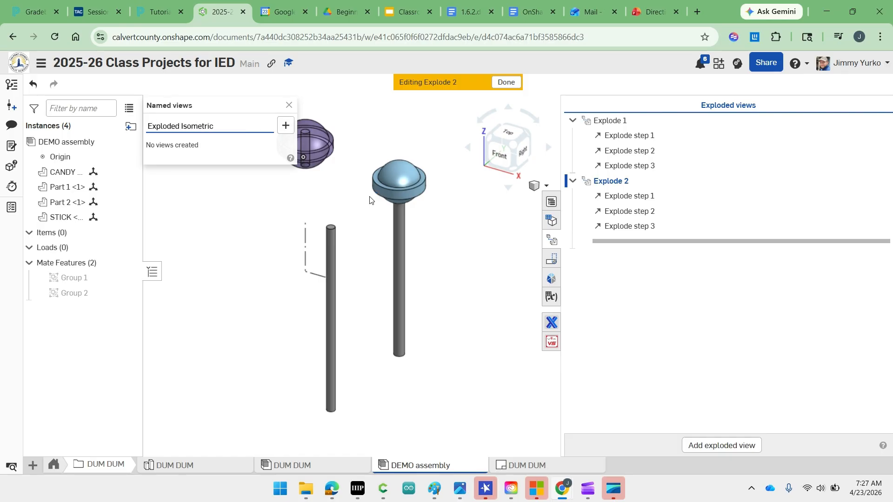
left_click(284, 126)
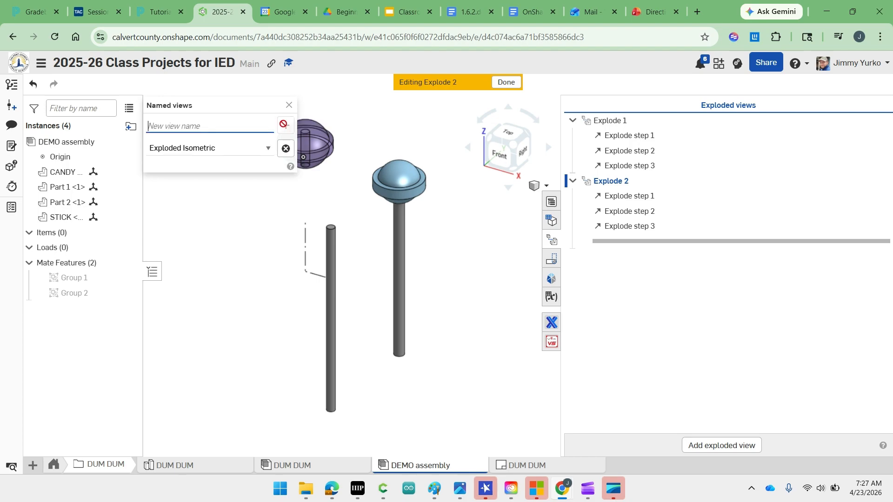
left_click(269, 149)
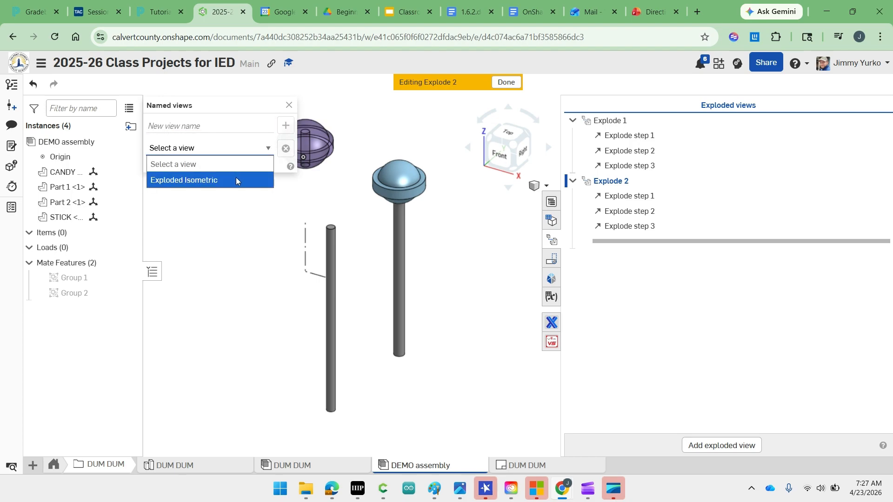
left_click(289, 106)
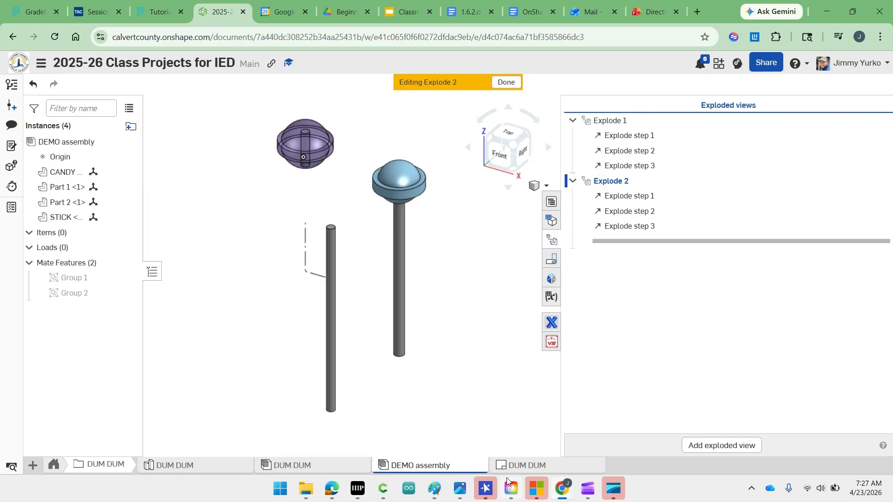
- Open the DUM DUM drawing and add a second sheet to it
left_click(510, 466)
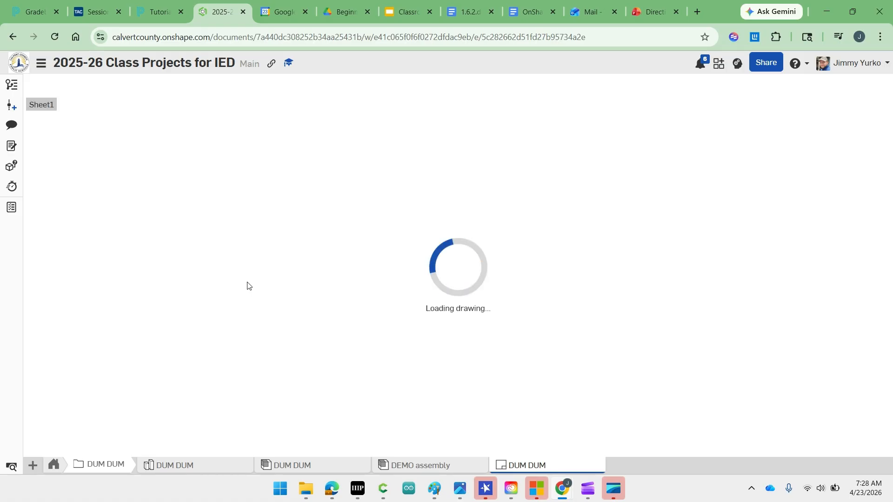
left_click(37, 465)
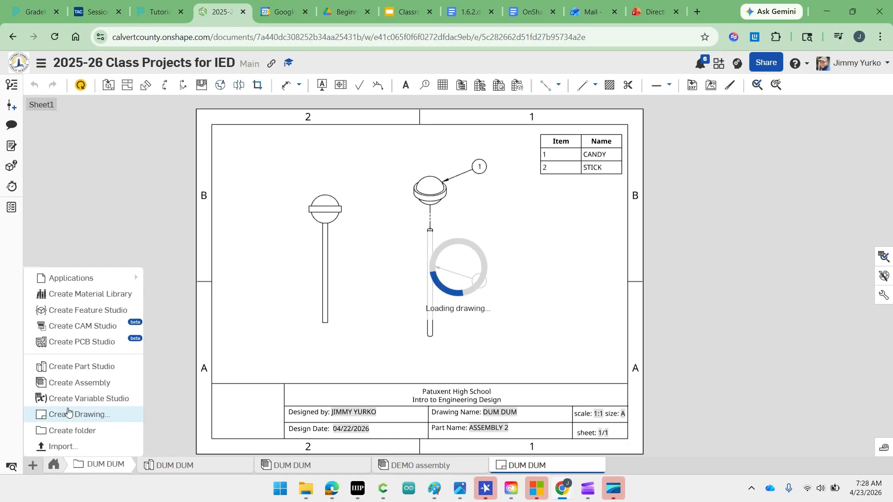
left_click(122, 222)
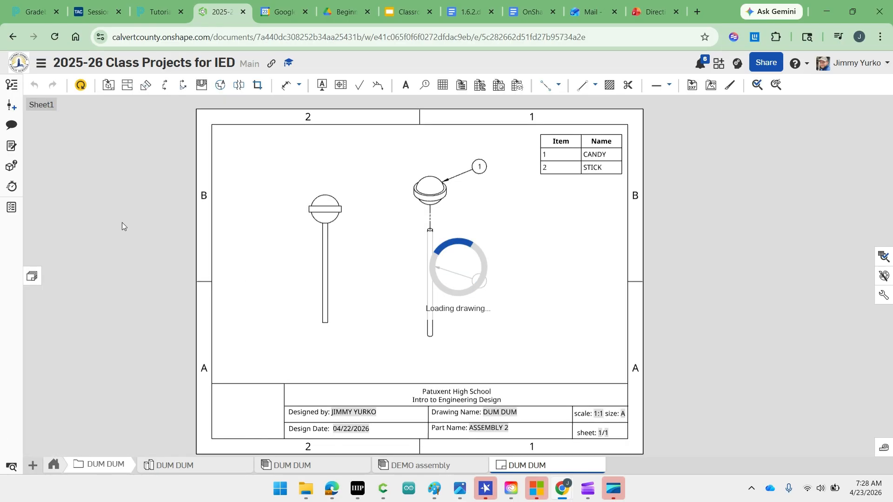
left_click(33, 279)
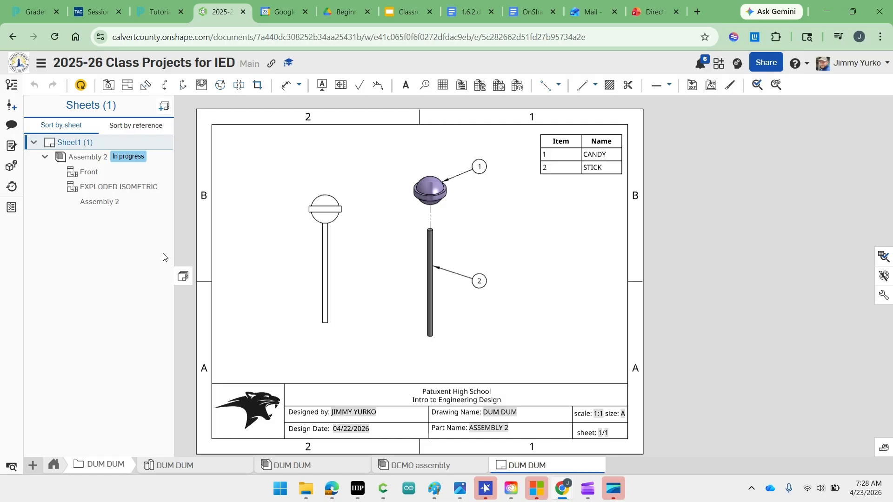
left_click(163, 107)
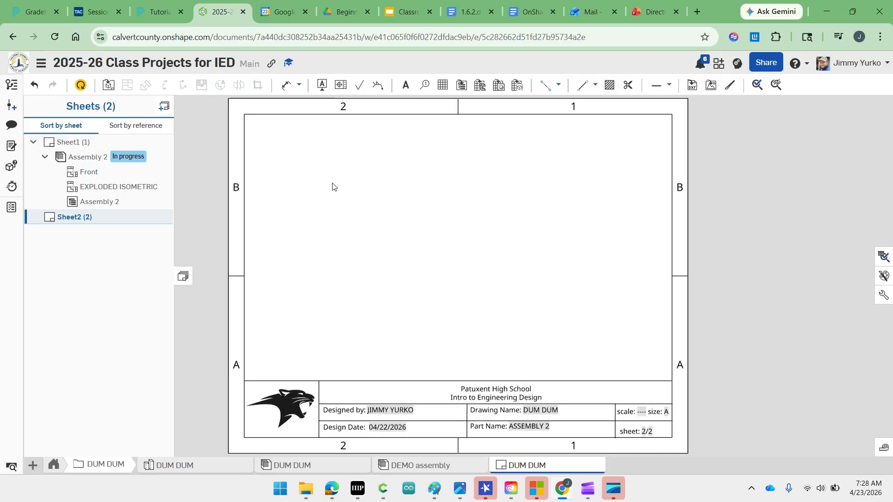
- Start inserting a view on Sheet2 with DEMO assembly from the current document as its reference
left_click(108, 86)
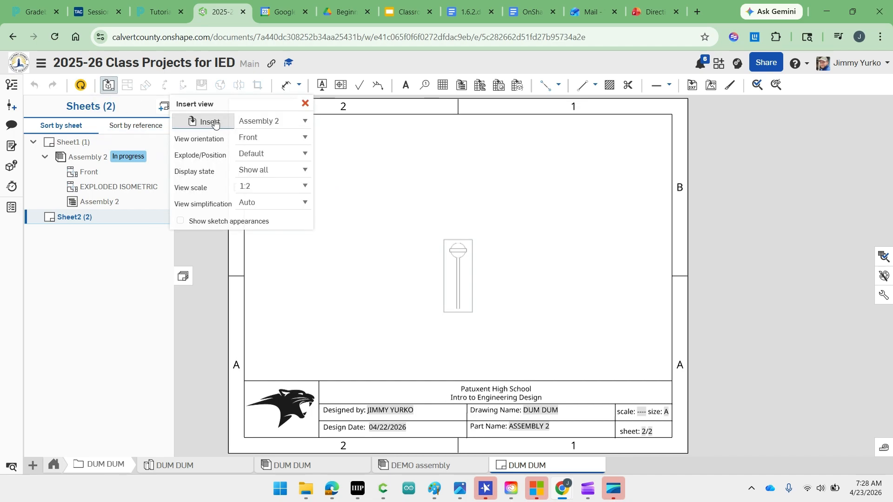
left_click(215, 123)
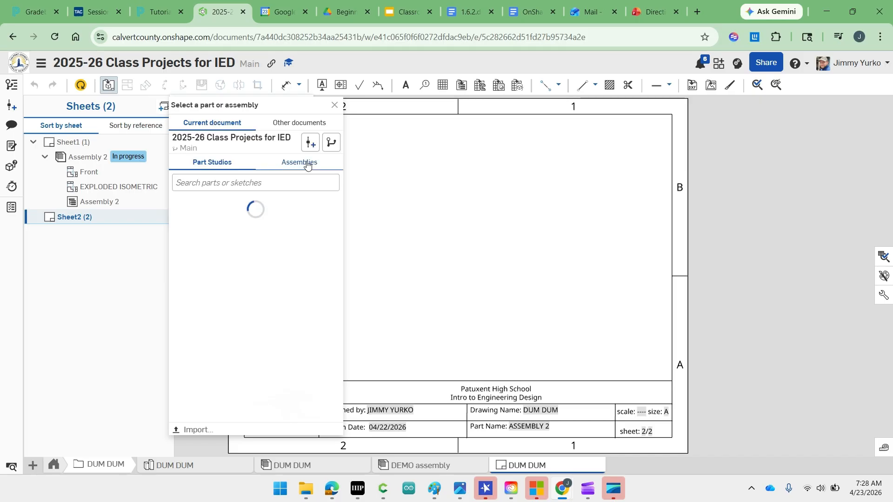
left_click(307, 164)
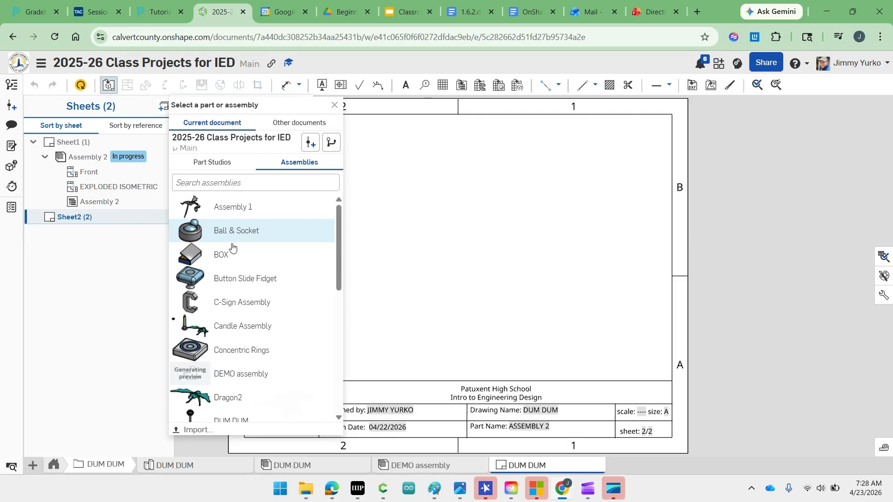
mouse_move(435, 489)
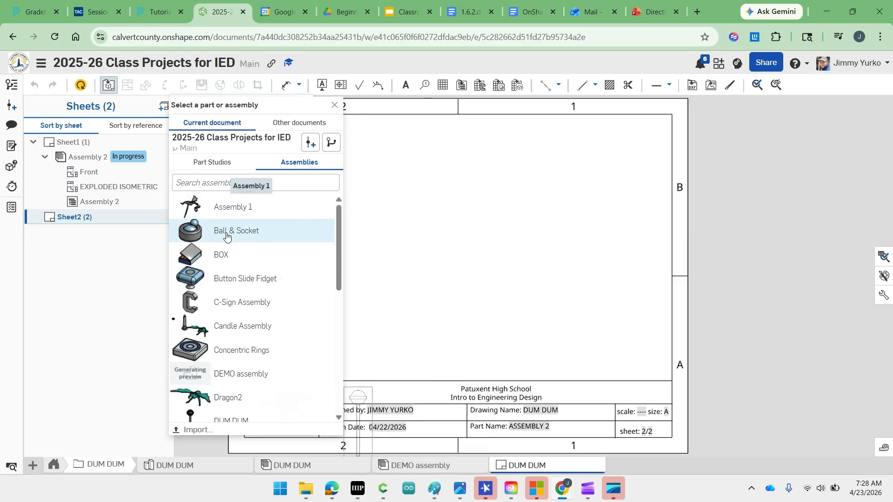
scroll(227, 269, "down", 1)
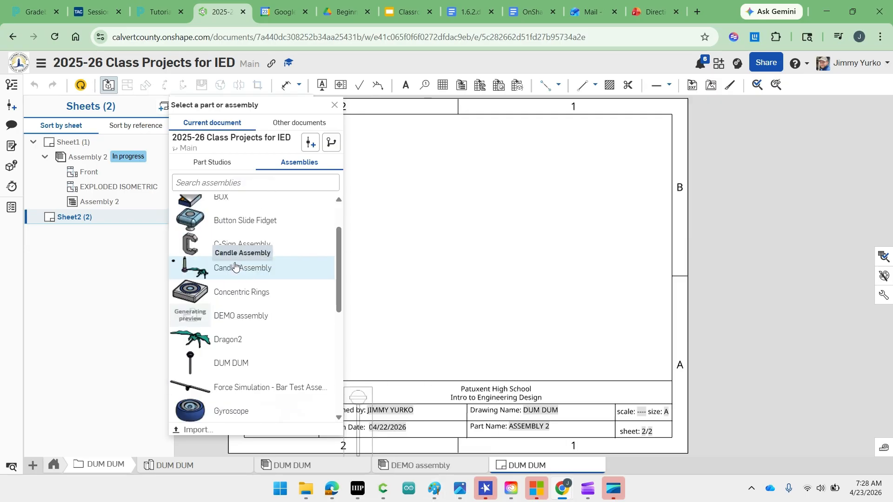
left_click(234, 318)
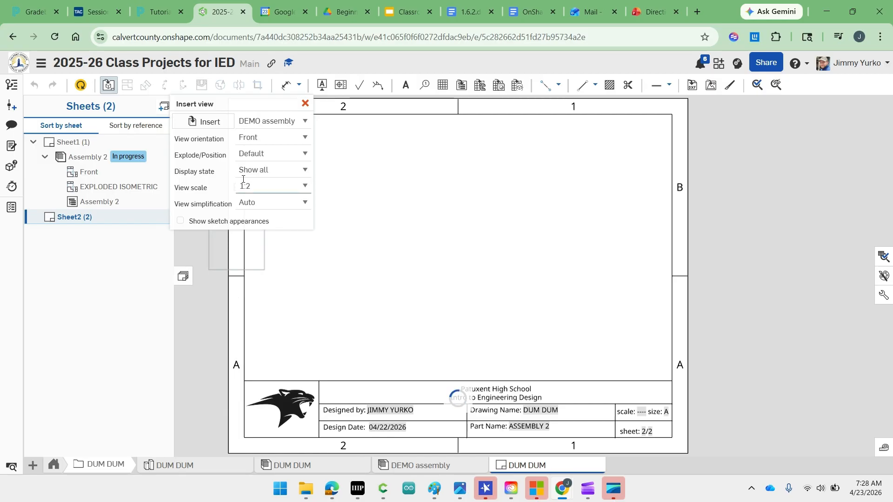
- Place a Front view of DEMO assembly at 1:1 scale on the left half of Sheet2
left_click(305, 139)
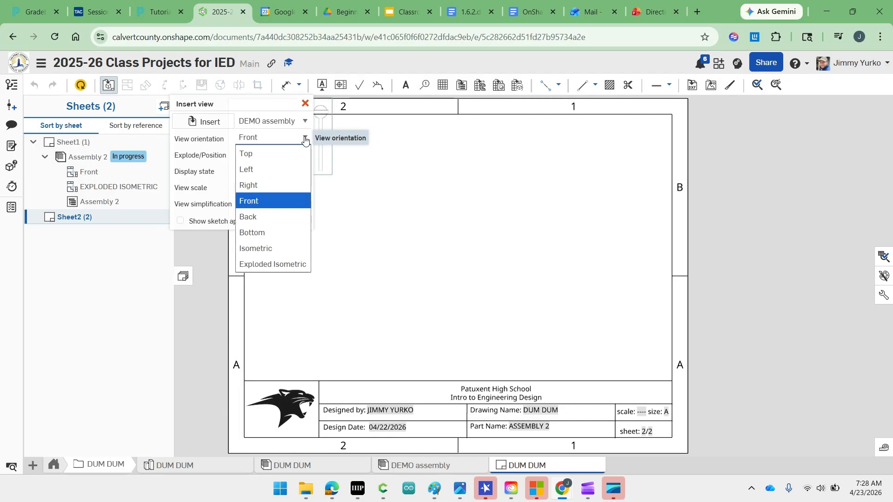
left_click(260, 201)
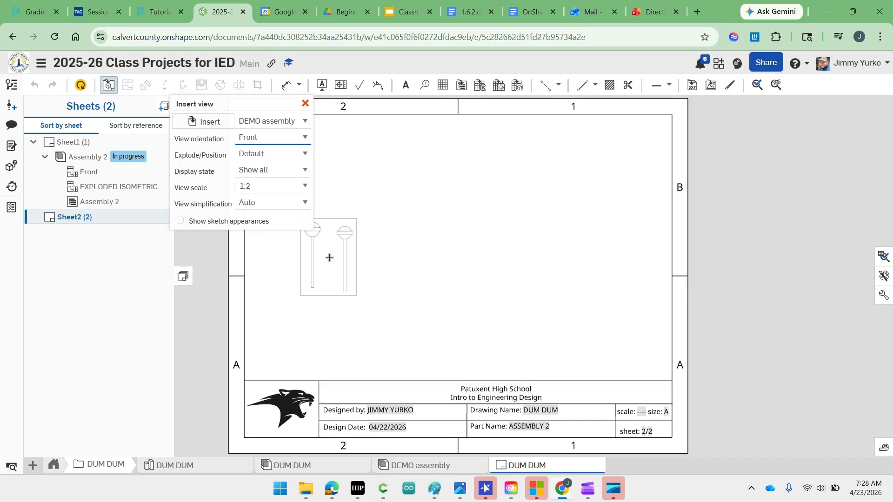
left_click(303, 190)
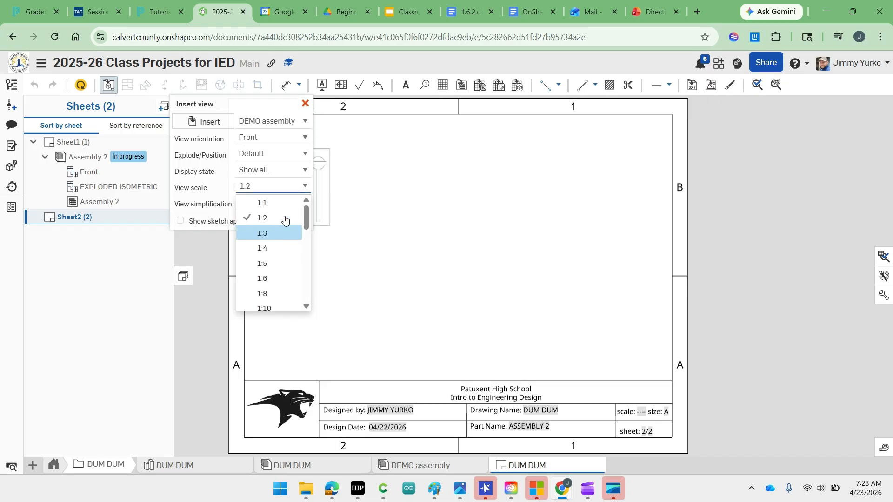
left_click(284, 206)
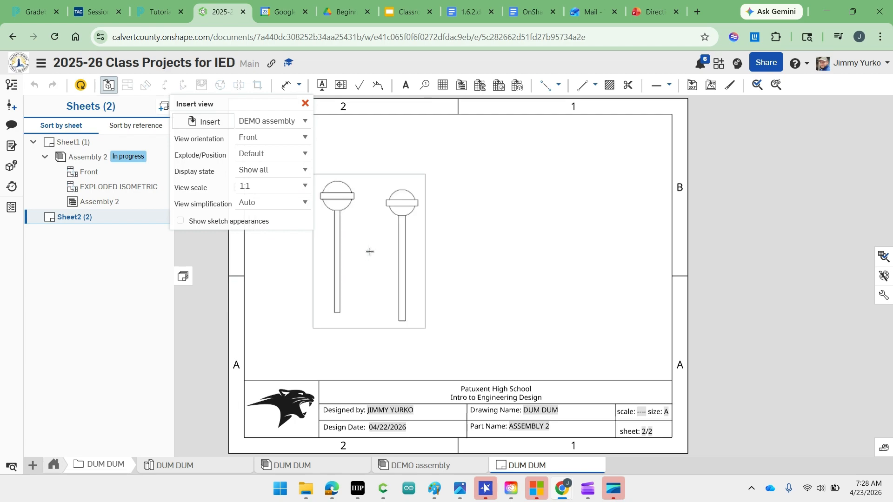
left_click(369, 251)
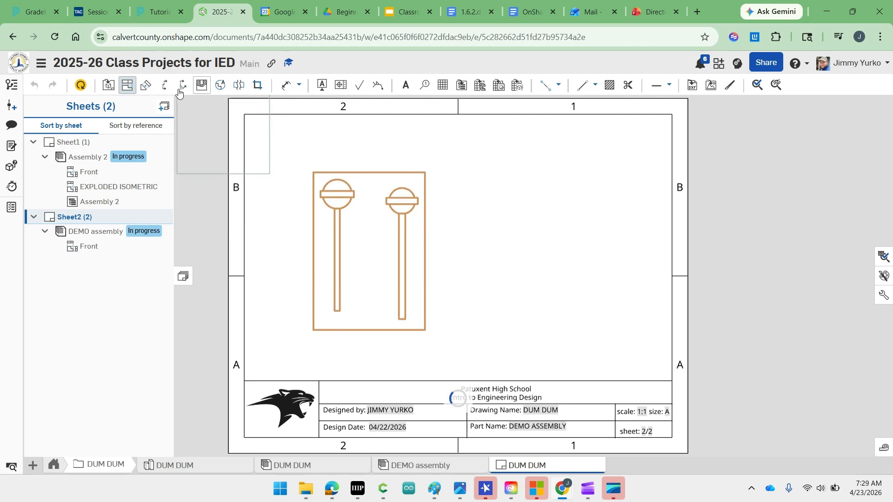
- Place a DEMO assembly view on Sheet2 beside the front view, using the Exploded Isometric orientation, Explode 1 and 1:1 scale
left_click(110, 86)
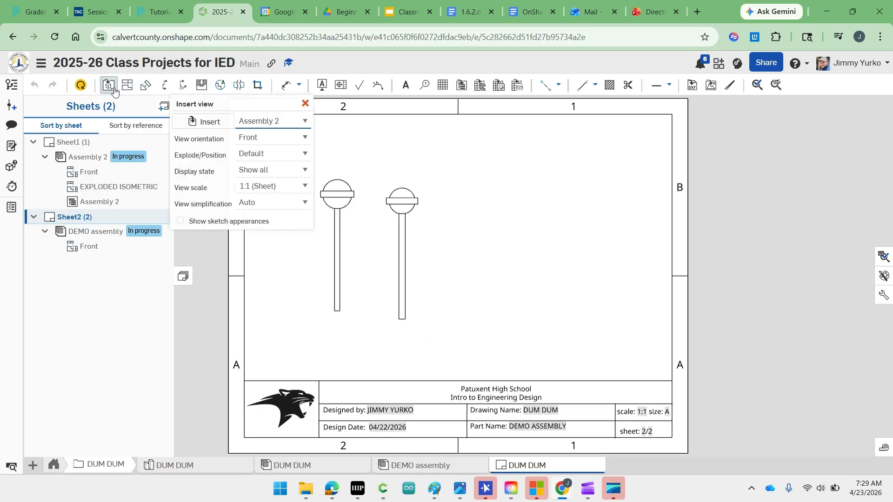
left_click(304, 138)
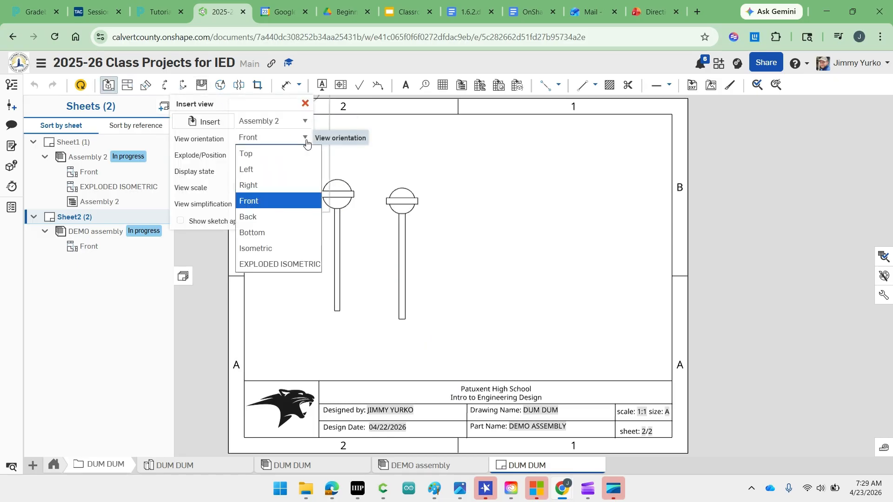
left_click(267, 265)
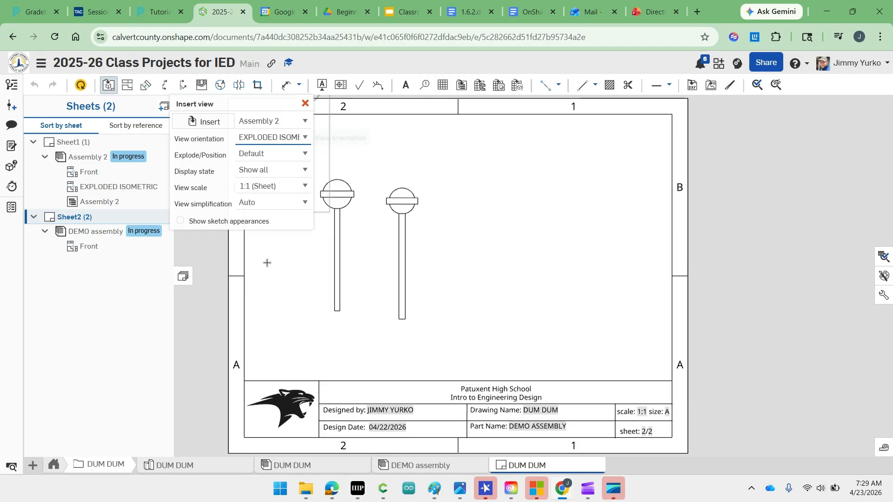
left_click(523, 220)
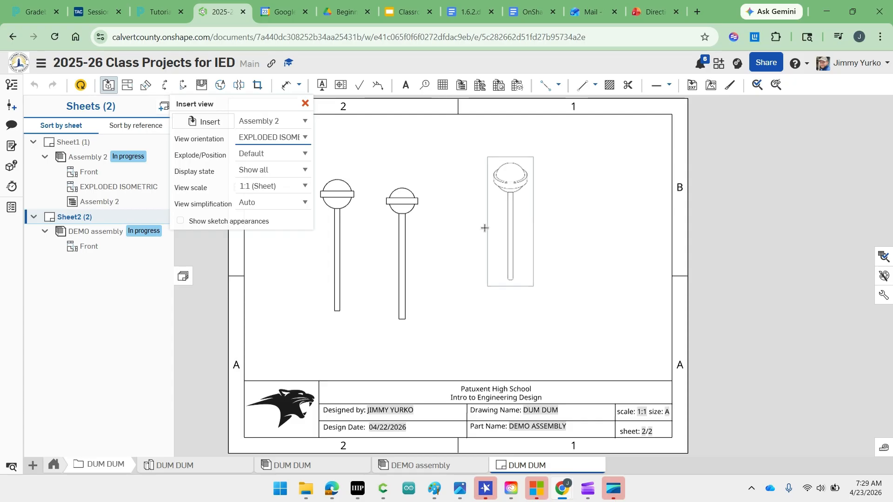
left_click(304, 155)
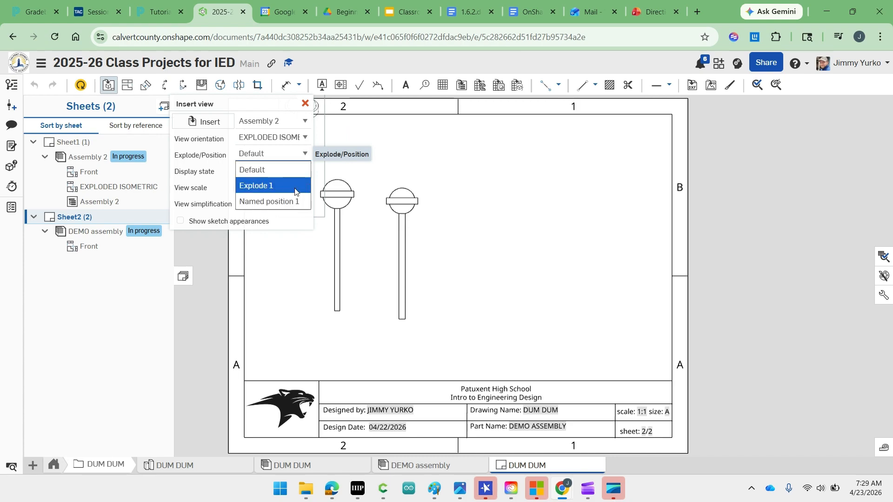
left_click(304, 122)
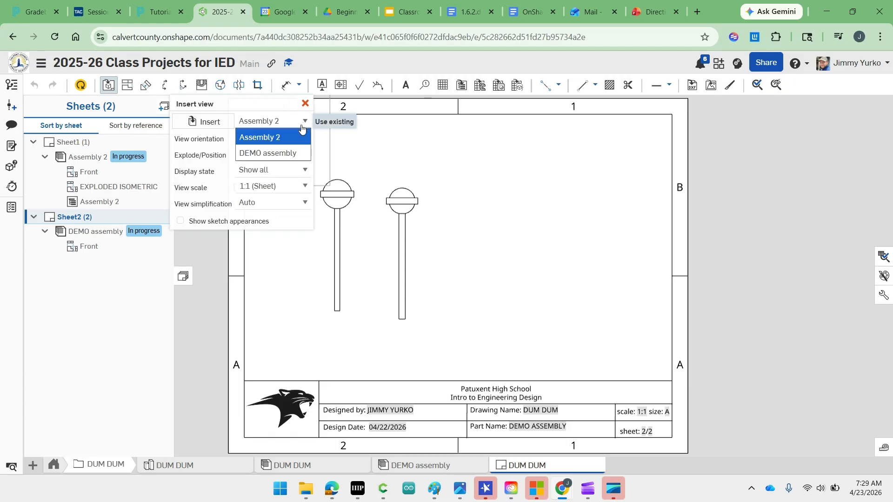
left_click(297, 153)
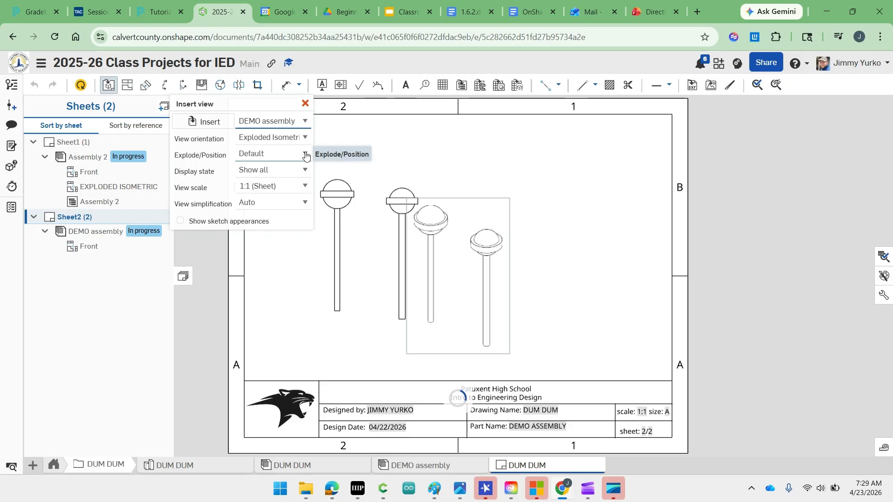
left_click(305, 155)
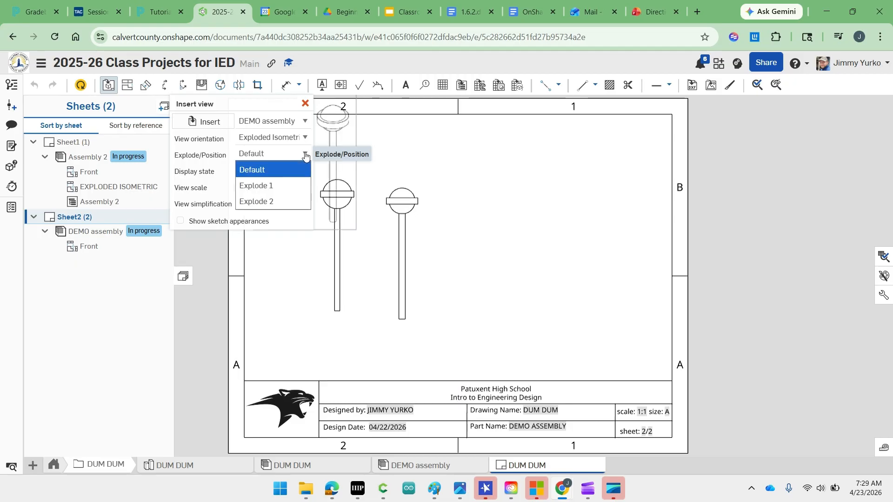
left_click(297, 178)
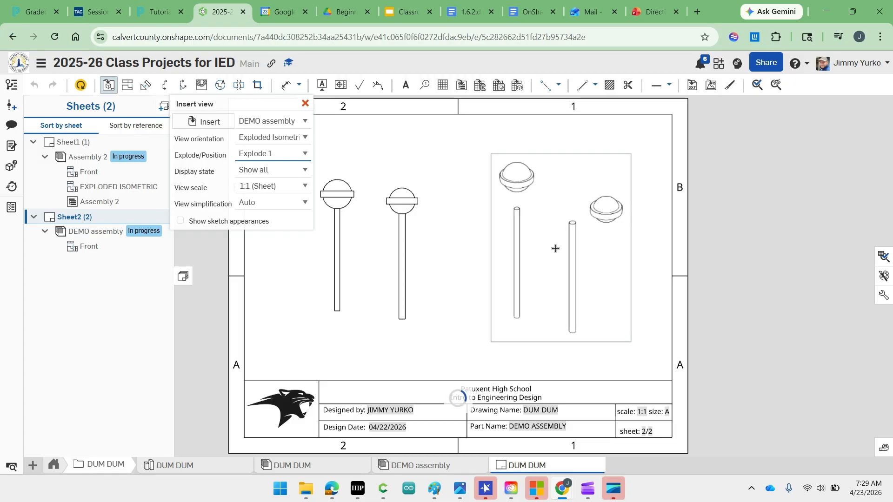
left_click(529, 254)
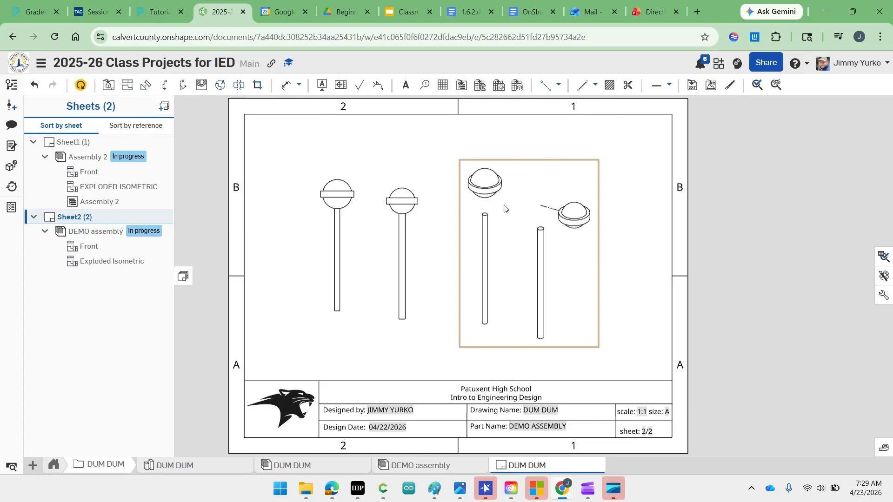
- Shift the front and exploded isometric views left on Sheet2 and display the exploded isometric view shaded
left_click_drag(351, 214, 315, 223)
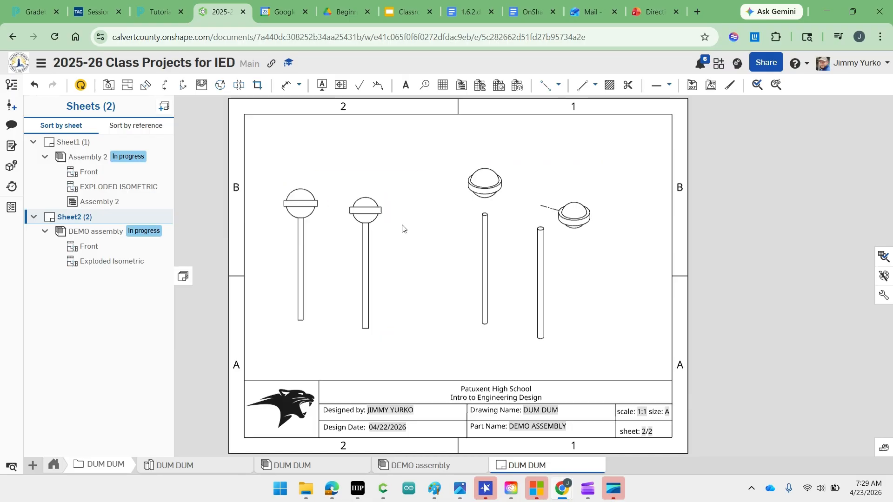
left_click_drag(476, 233, 441, 236)
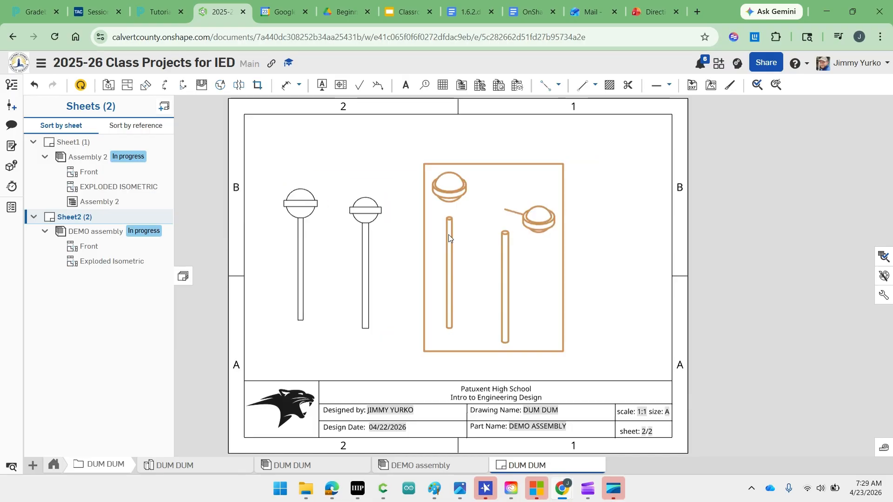
right_click(465, 171)
mouse_move(490, 156)
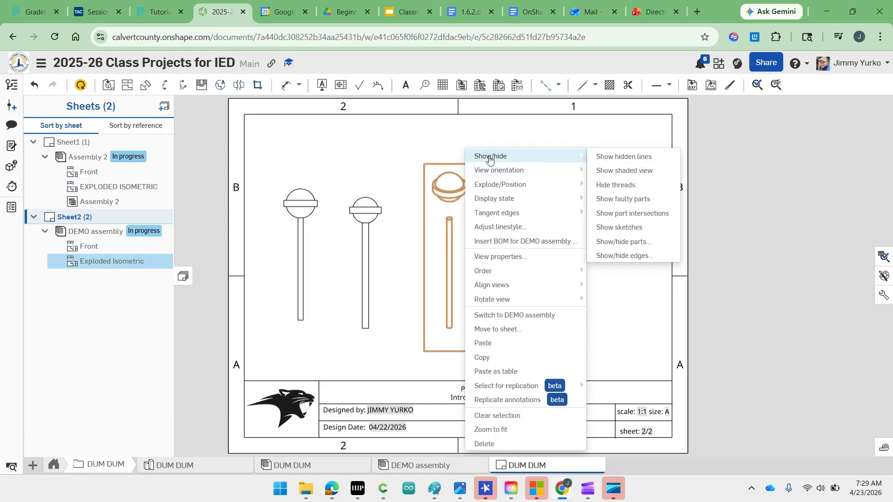
left_click(612, 172)
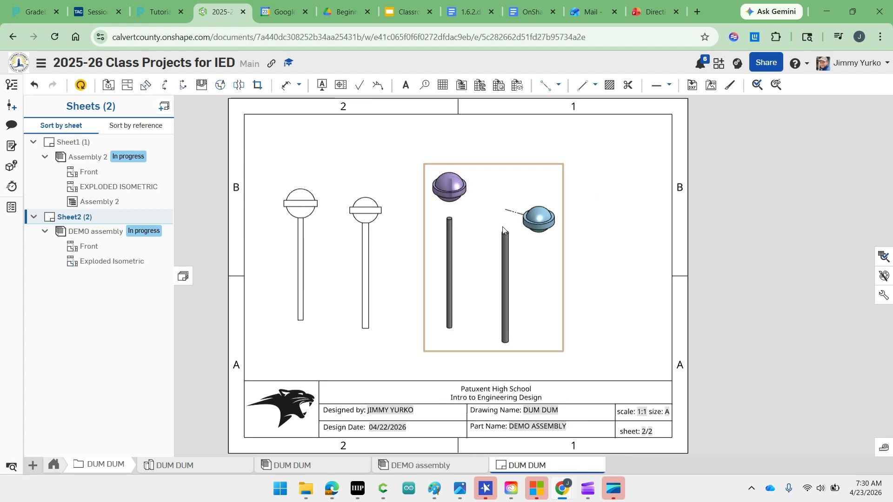
- Switch to DEMO assembly and open its bill of materials in place of the exploded views list
left_click(417, 466)
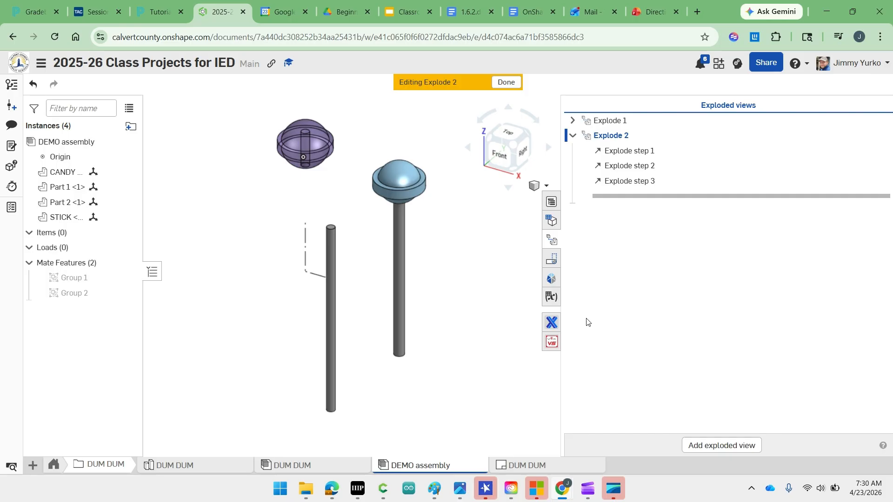
left_click(552, 241)
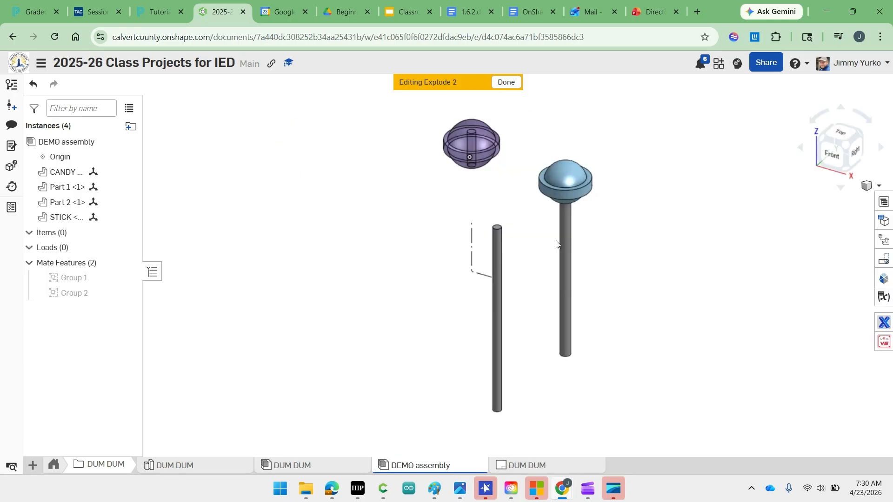
left_click(885, 203)
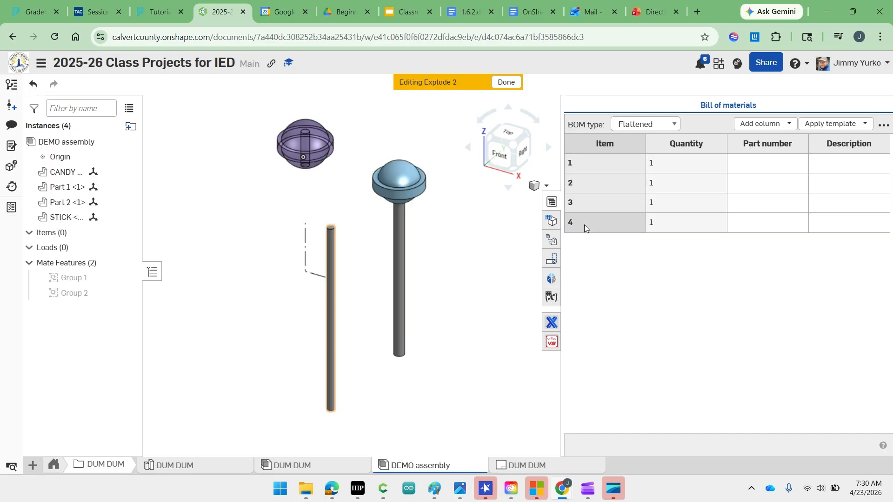
- Examine which part of the assembly each bill of materials item refers to
left_click(600, 163)
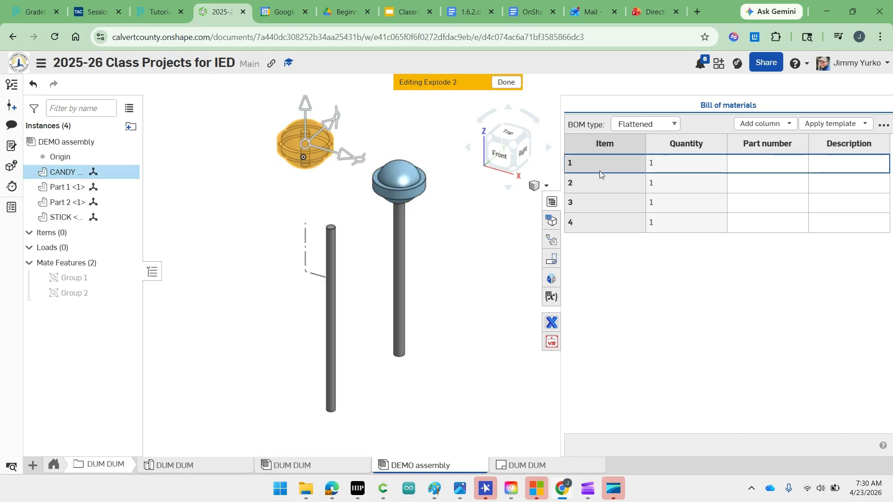
left_click(599, 183, "ctrl")
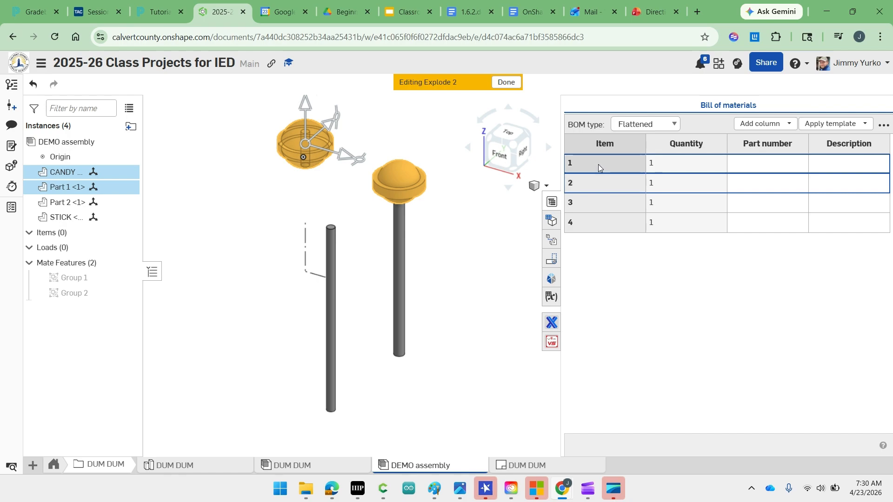
left_click(598, 164, "ctrl")
left_click(597, 203, "ctrl")
left_click(596, 186, "ctrl")
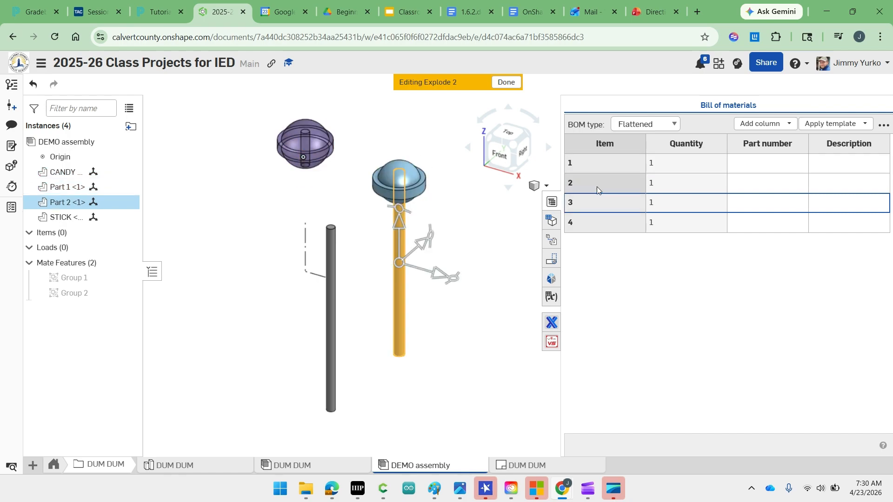
left_click(600, 218, "ctrl")
left_click(601, 218, "ctrl")
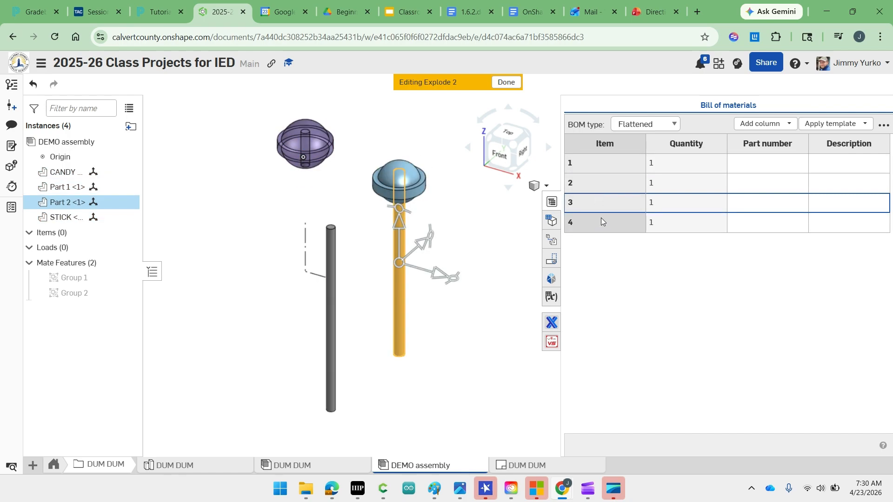
left_click(494, 237)
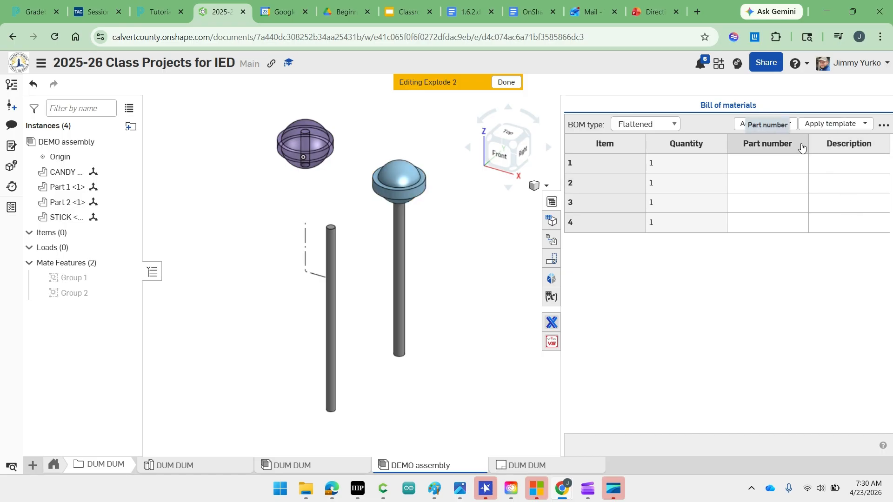
- Remove the Part number and Description columns from the DEMO assembly bill of materials
left_click(792, 149)
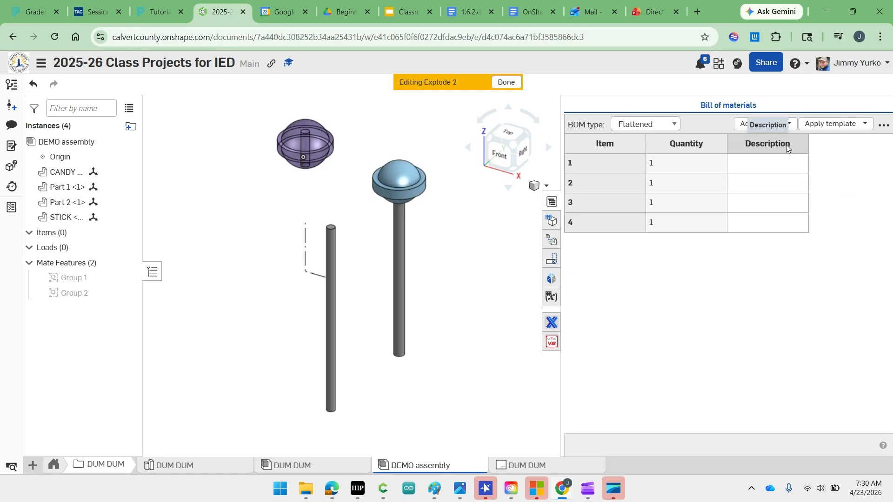
left_click(786, 148)
left_click(805, 167)
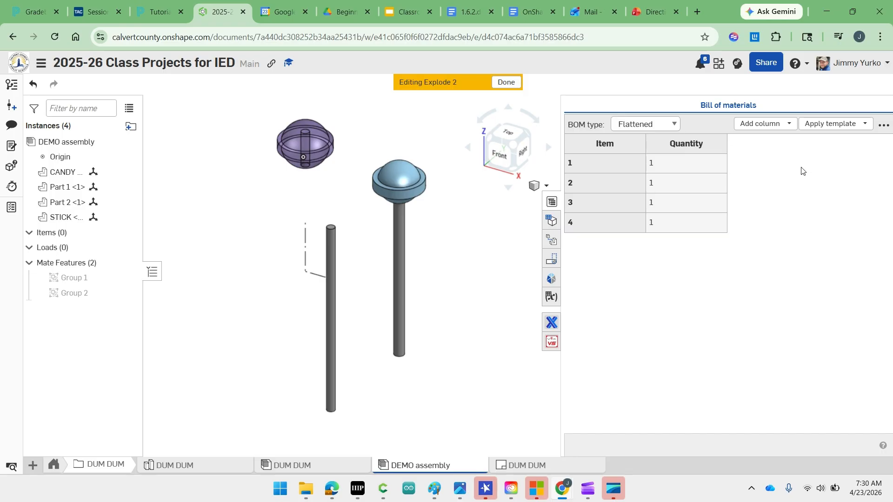
- Add a Name column to the bill of materials and close the table
left_click(787, 124)
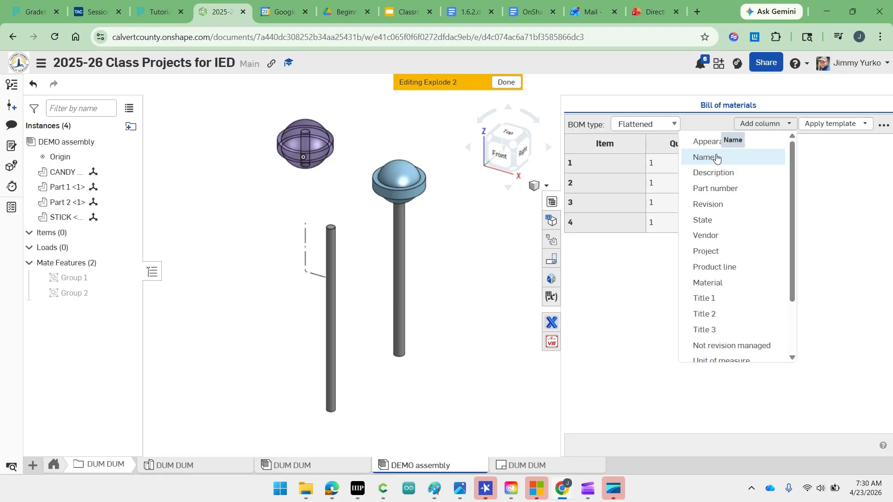
left_click(716, 158)
left_click(845, 260)
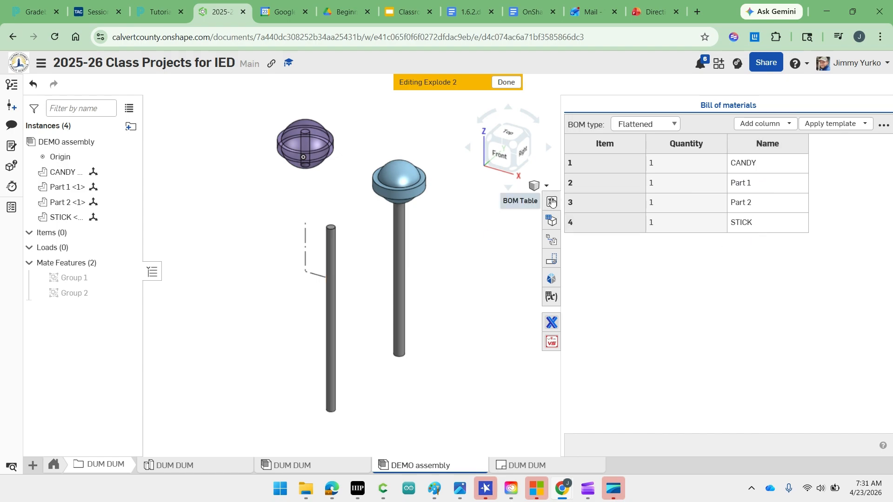
left_click(552, 202)
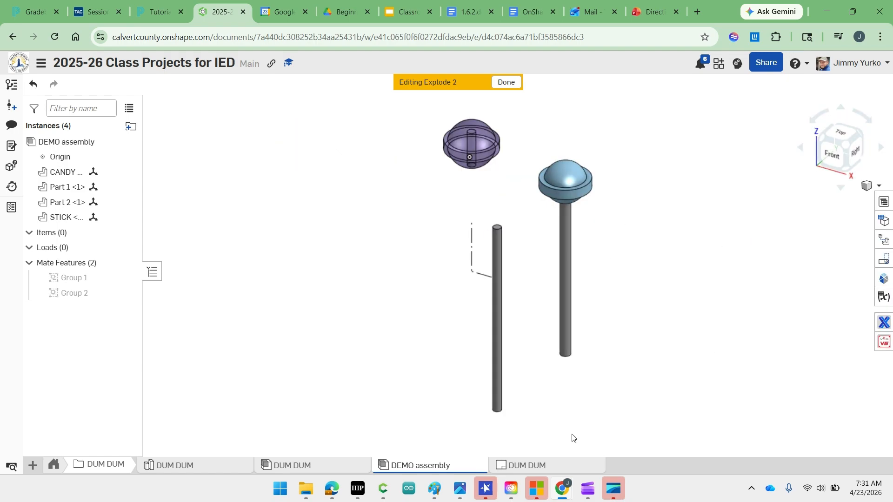
- Insert a BOM table for DEMO assembly in the upper-right corner of Sheet2 in the DUM DUM drawing
left_click(541, 464)
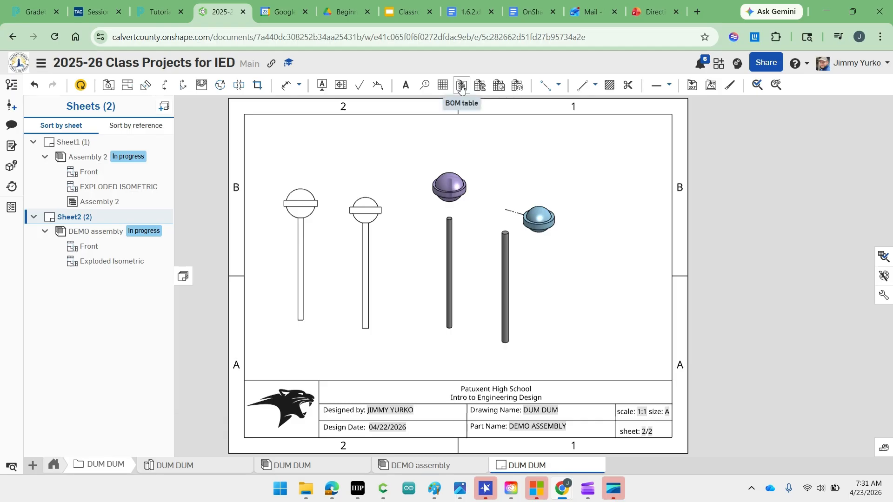
left_click(461, 88)
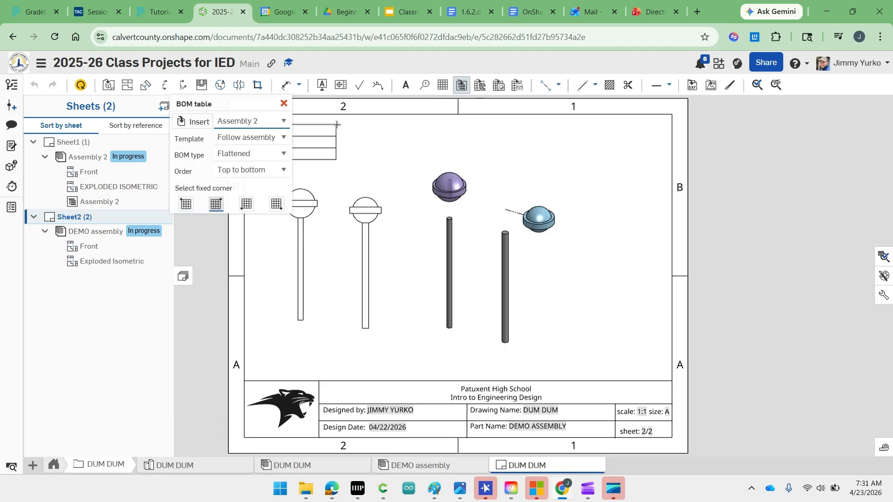
left_click(280, 121)
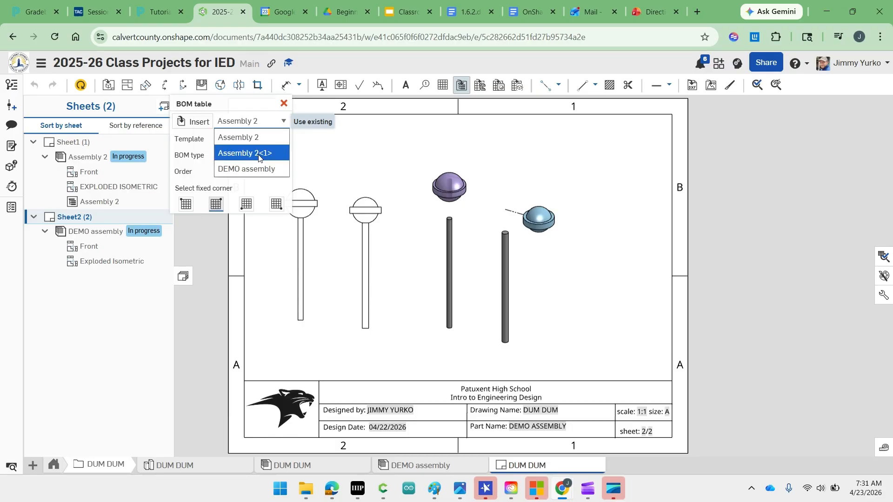
left_click(260, 169)
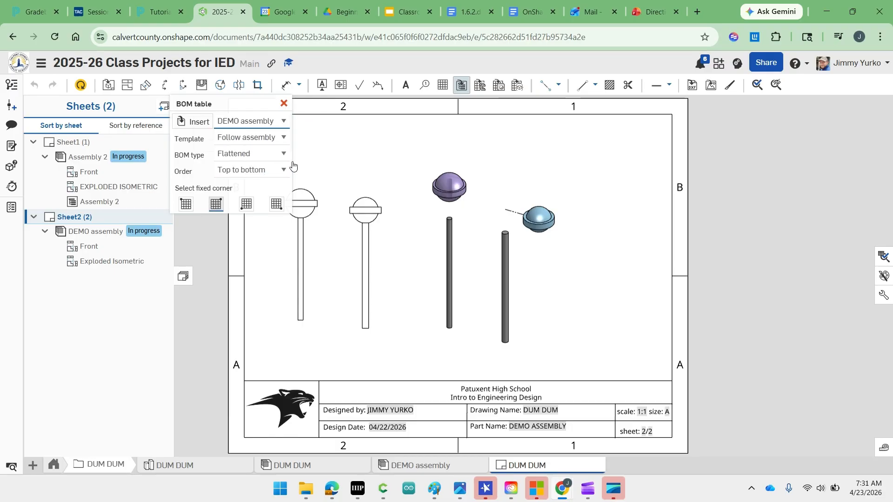
left_click(667, 119)
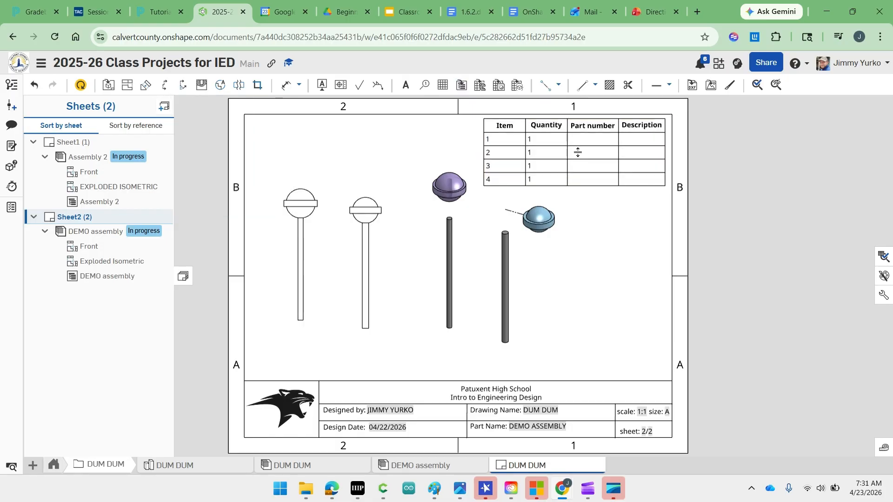
- Update the drawing so the BOM table picks up the assembly's revised columns
left_click(82, 86)
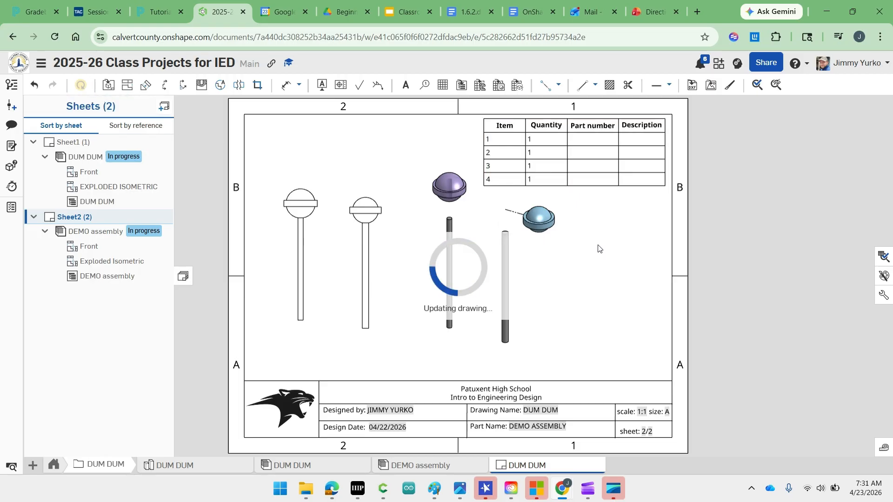
left_click(587, 192)
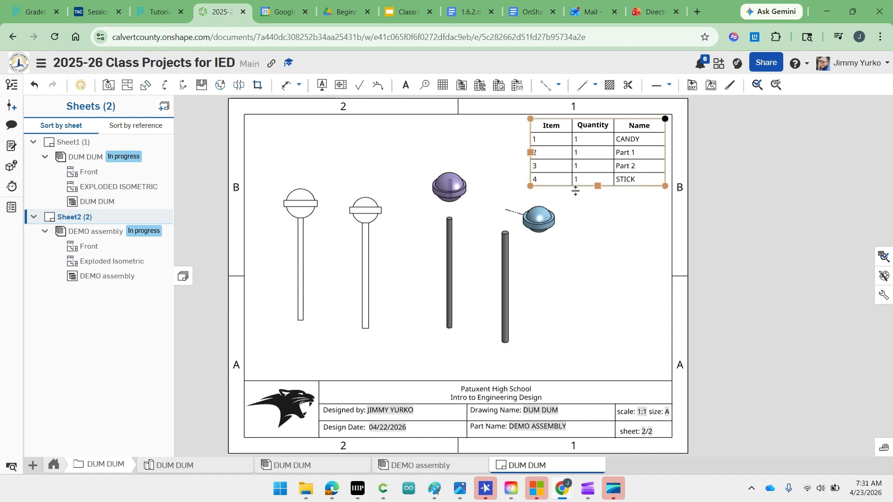
left_click(600, 297)
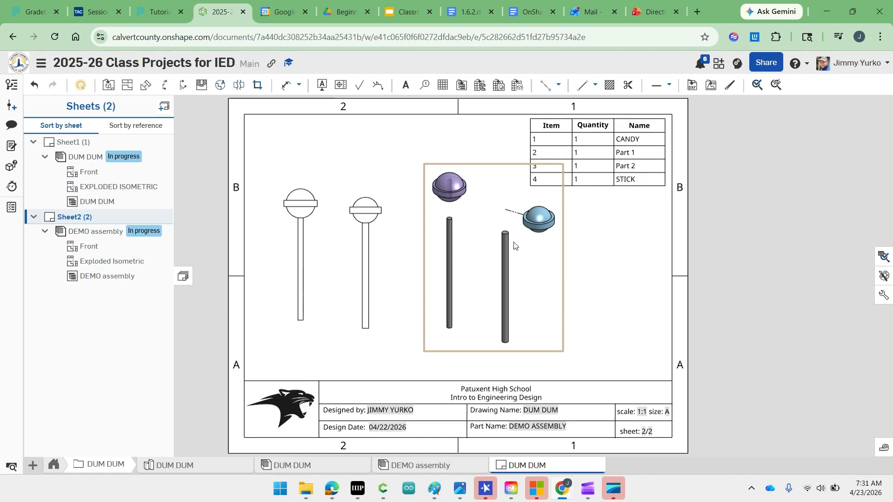
- Try to attach item-number callouts to the blue candy and its stick in the exploded isometric view
left_click(425, 86)
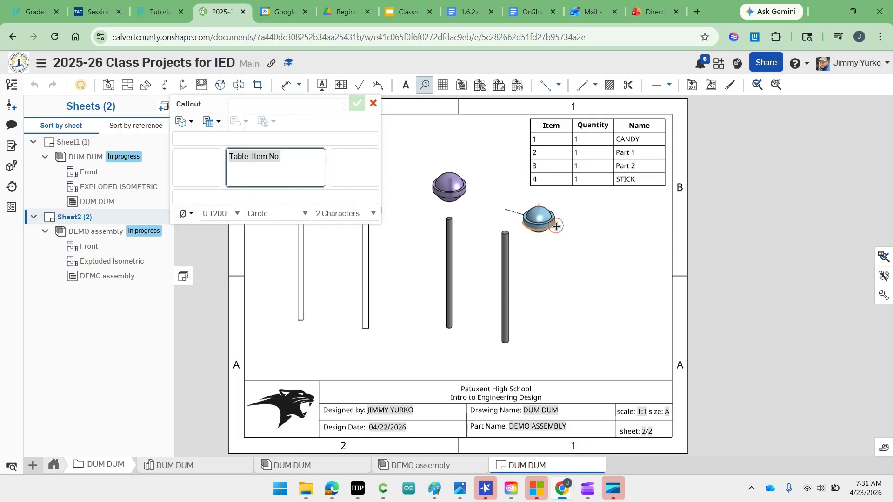
left_click(557, 226)
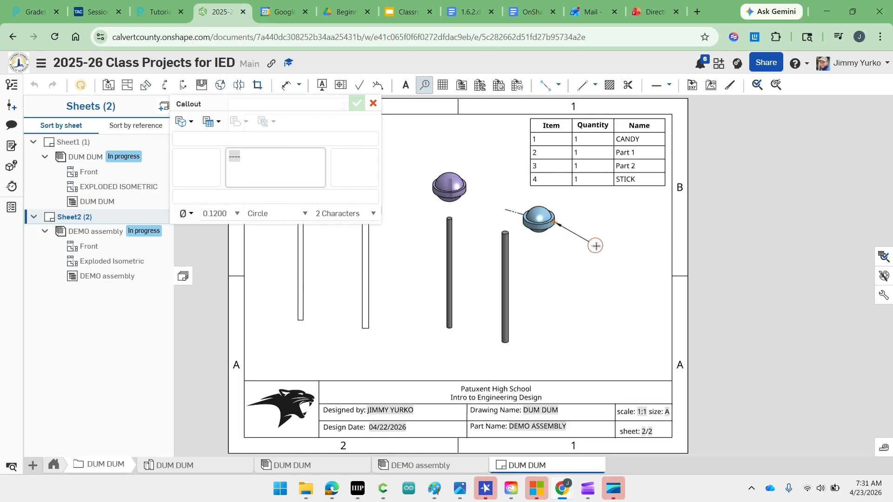
left_click(596, 246)
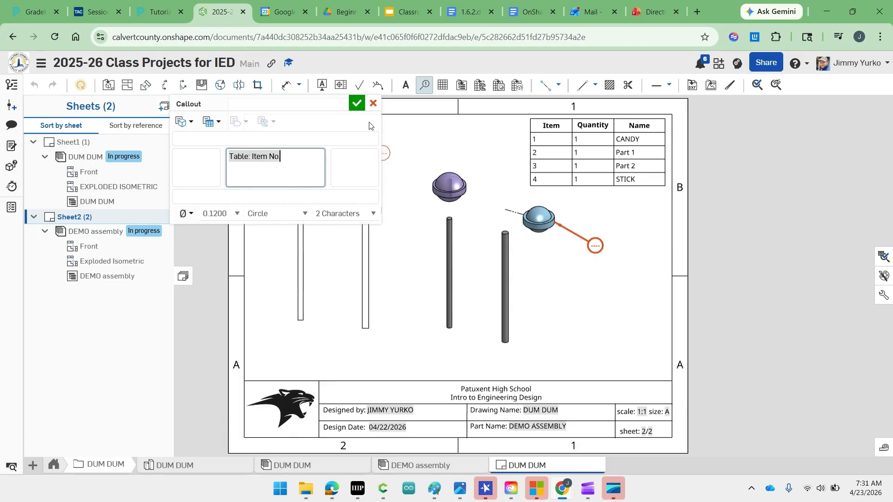
left_click(507, 278)
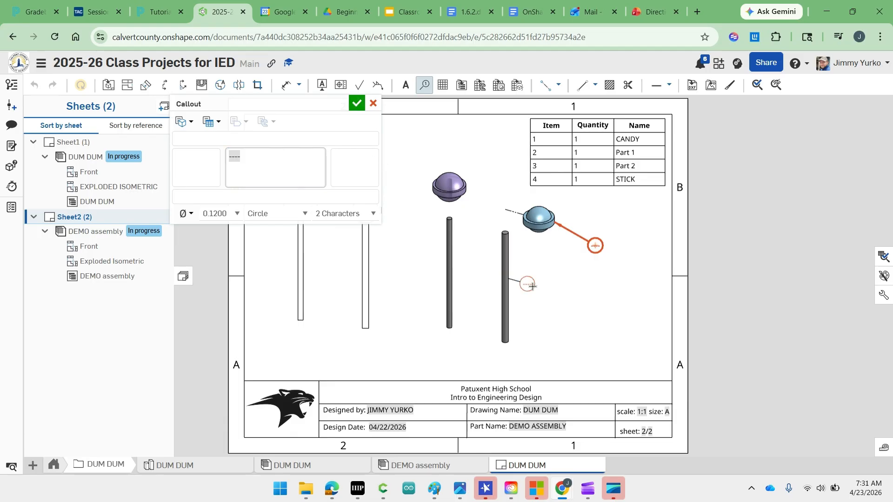
left_click(577, 307)
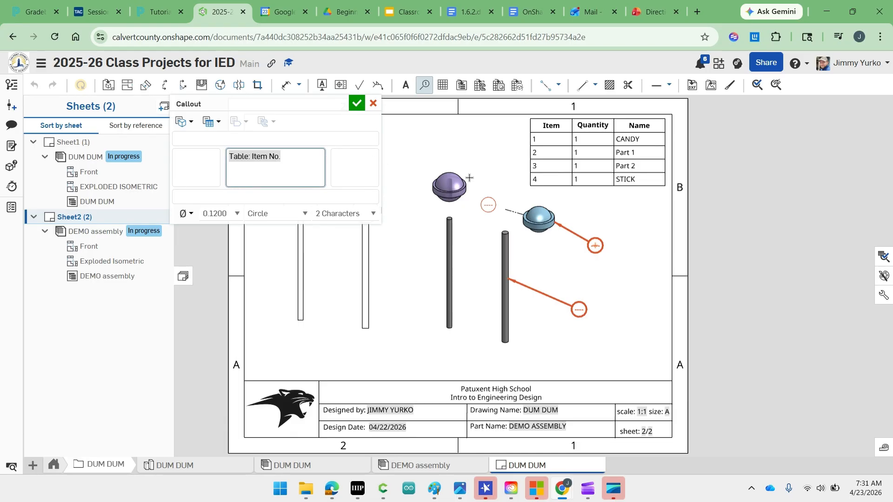
- Attach item-number callouts to the purple candy and its stick in the exploded isometric view
left_click(463, 177)
left_click(472, 143)
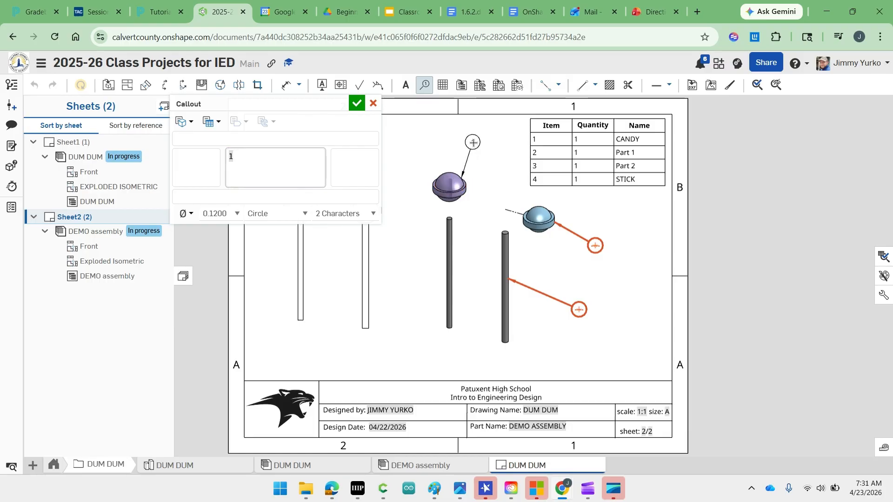
left_click(448, 249)
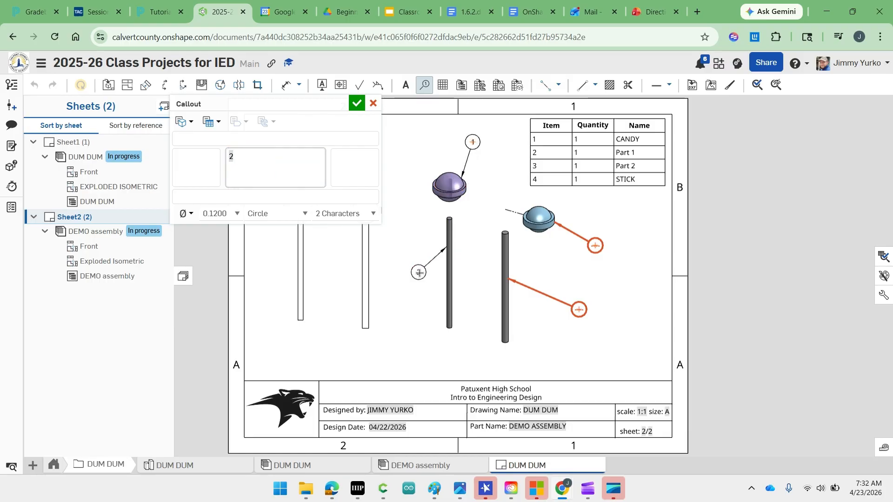
left_click(356, 104)
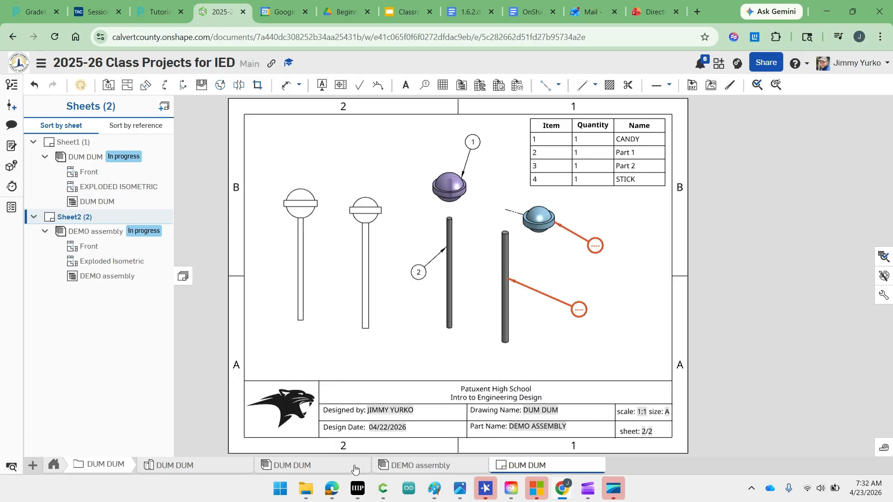
- Rename Part 1 as Candy 2 in the DUM DUM part studio
left_click(233, 471)
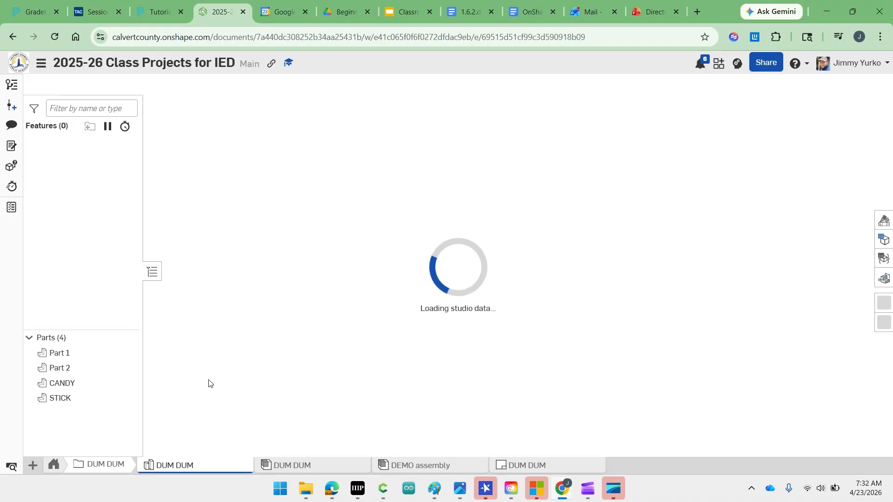
right_click(90, 356)
left_click(138, 175)
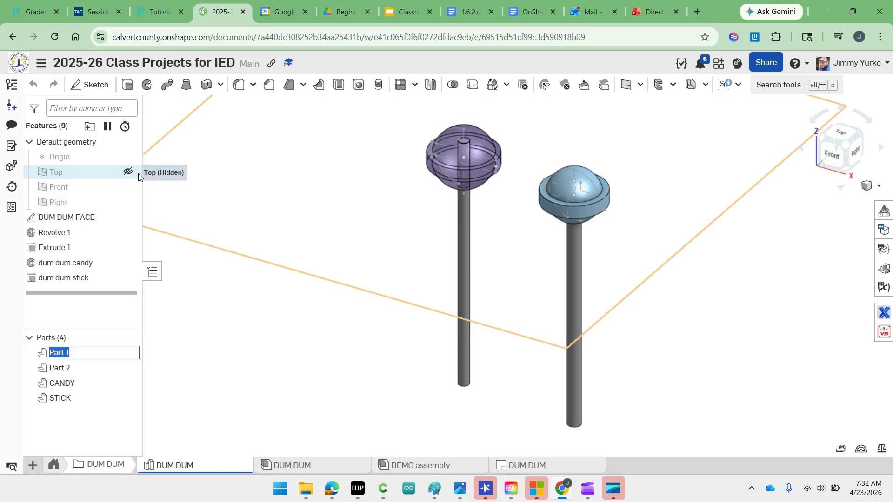
type("Candy 2")
left_click(211, 314)
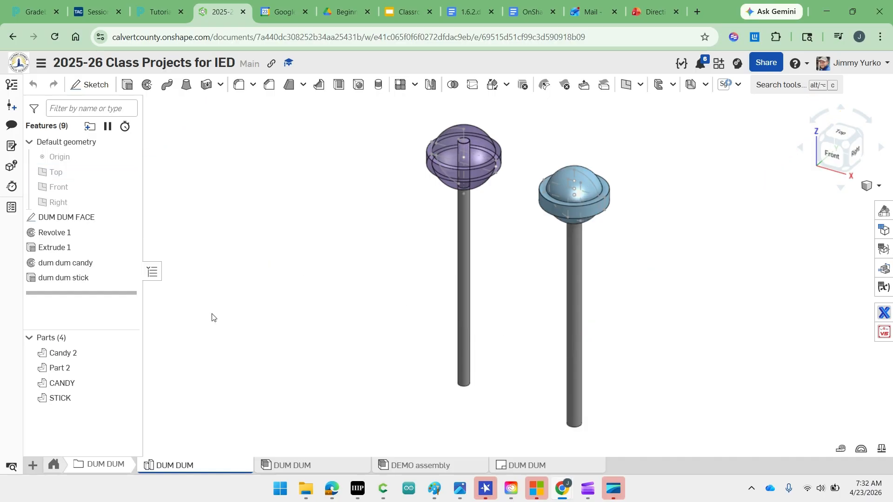
- Rename Part 2 as Stick 2 in the parts list
right_click(85, 367)
left_click(127, 147)
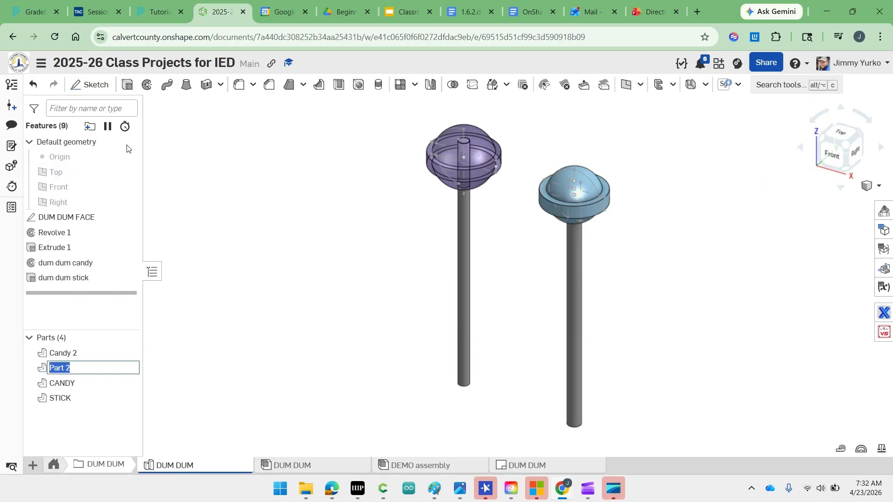
type("Stick 2")
left_click(234, 294)
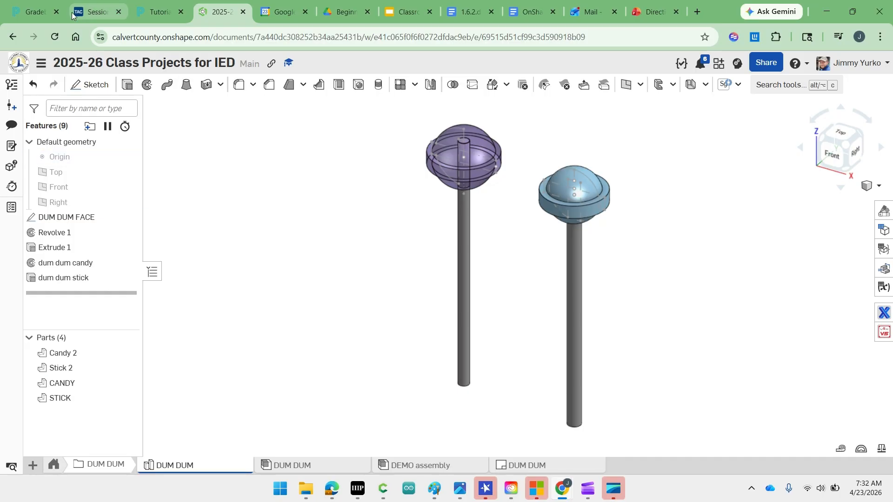
- Return to the DUM DUM drawing and reload the page
left_click(520, 466)
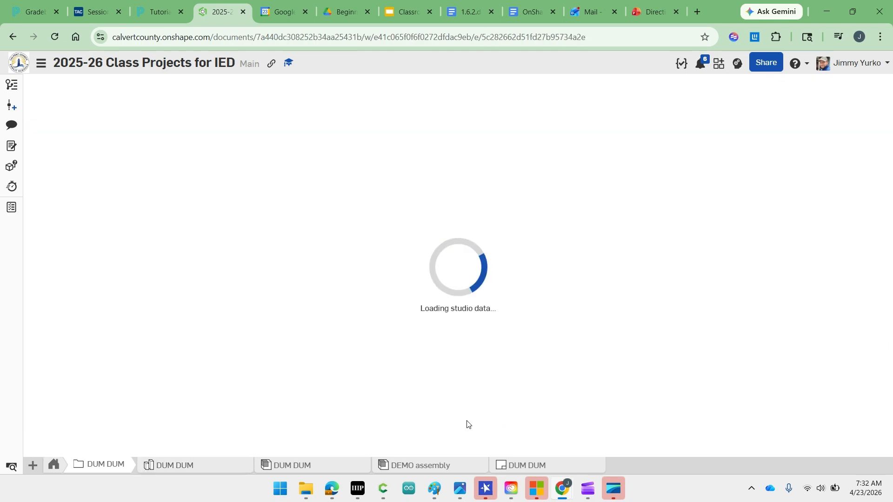
left_click(54, 39)
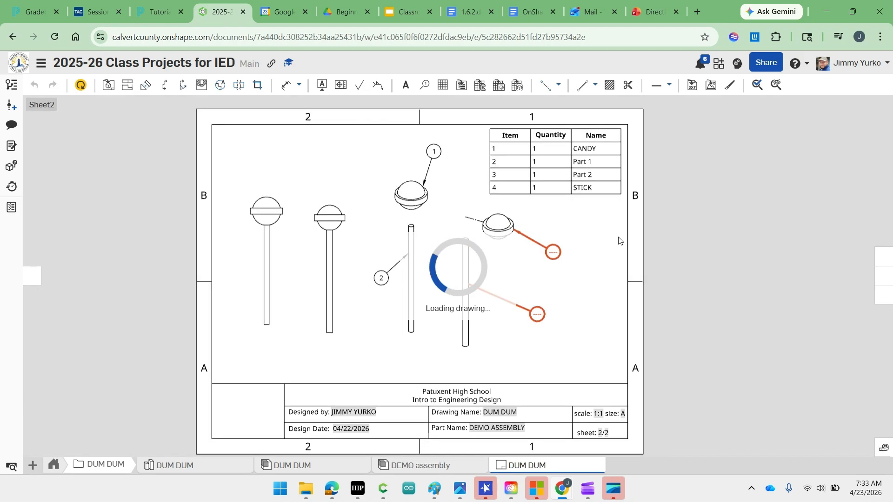
left_click(595, 179)
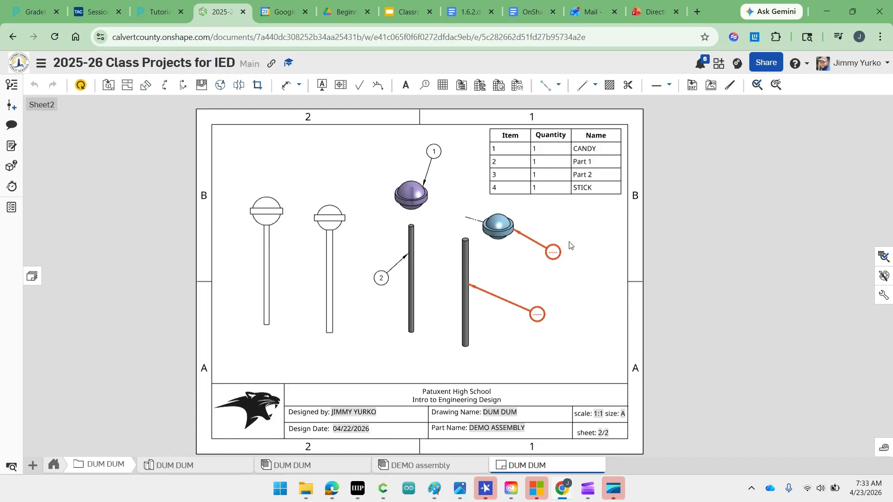
- Delete the two unresolved red callouts on the blue candy and its stick
left_click(554, 253)
key("Delete")
left_click(533, 326)
key("Delete")
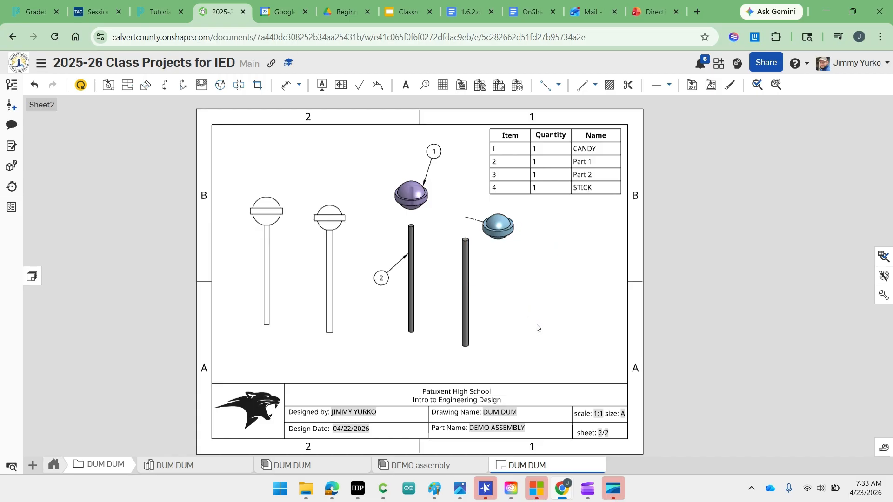
- Start a new callout showing the table item number for the blue candy
left_click(424, 85)
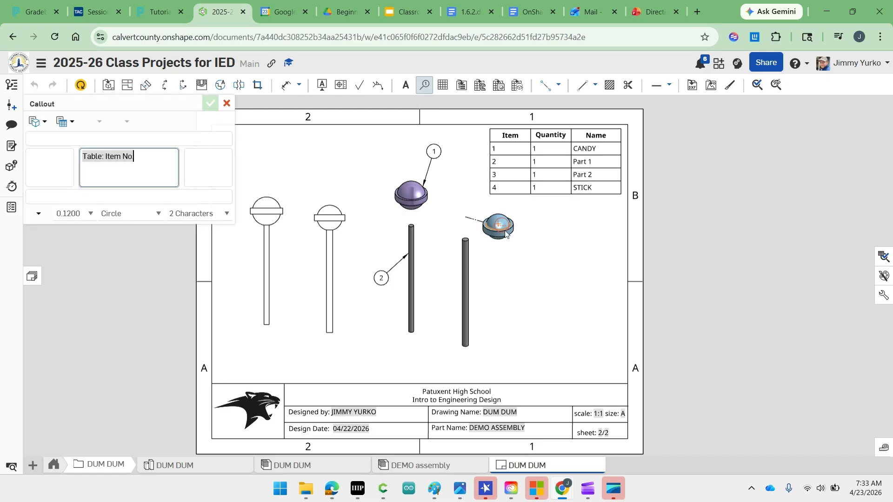